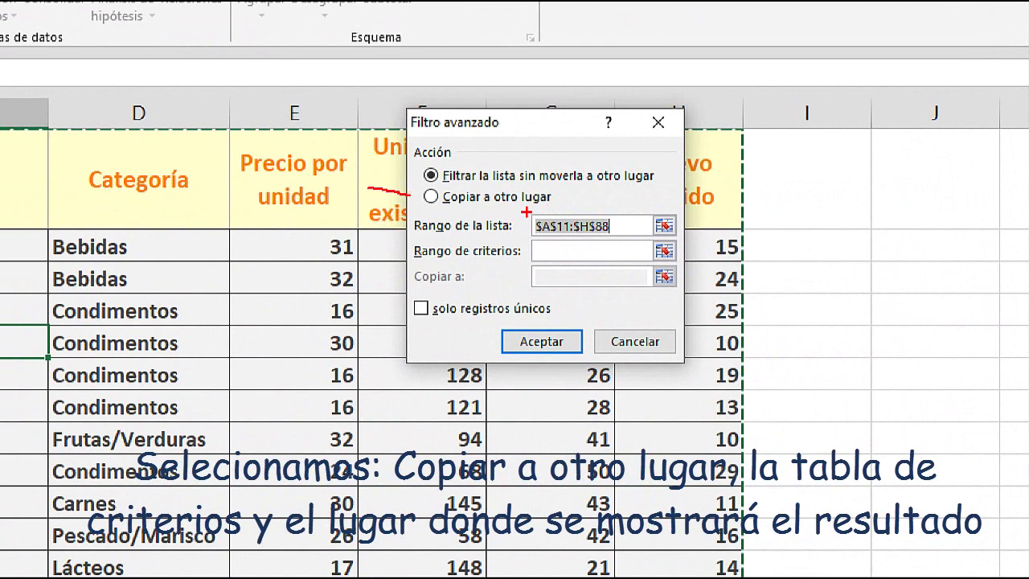
pyautogui.moveTo(527, 211); pyautogui.dragTo(706, 236)
pyautogui.moveTo(524, 239)
pyautogui.mouseDown()
pyautogui.moveTo(590, 256)
pyautogui.moveTo(693, 260)
pyautogui.mouseUp()
pyautogui.moveTo(528, 269); pyautogui.dragTo(702, 294)
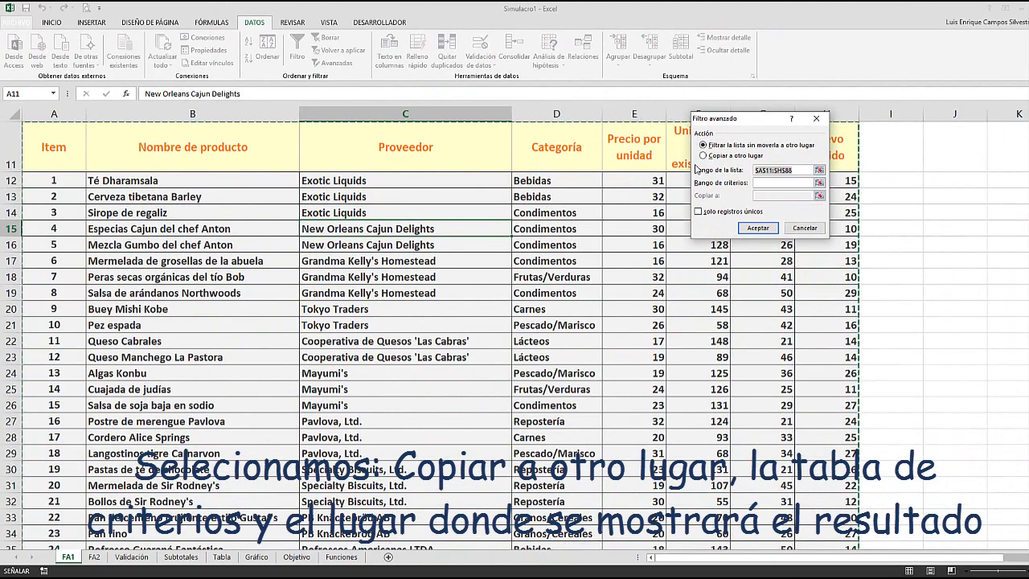
# Step: Set the advanced filter to copy results to another location, using B6:E8 on sheet FA1 as the criteria range
pyautogui.click(484, 197)
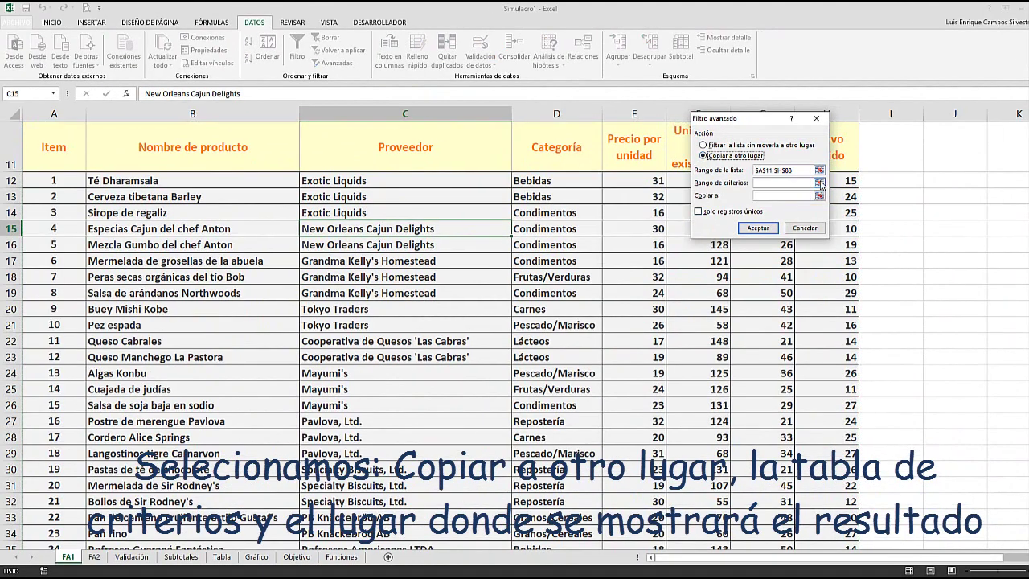
pyautogui.click(819, 182)
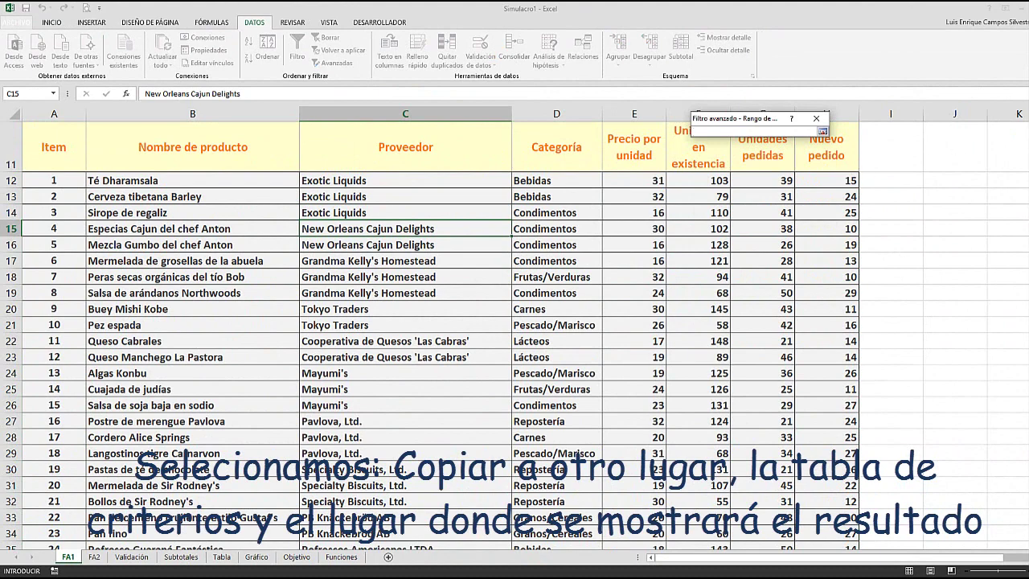
pyautogui.scroll(4, 285, 218)
pyautogui.moveTo(196, 225); pyautogui.dragTo(667, 277)
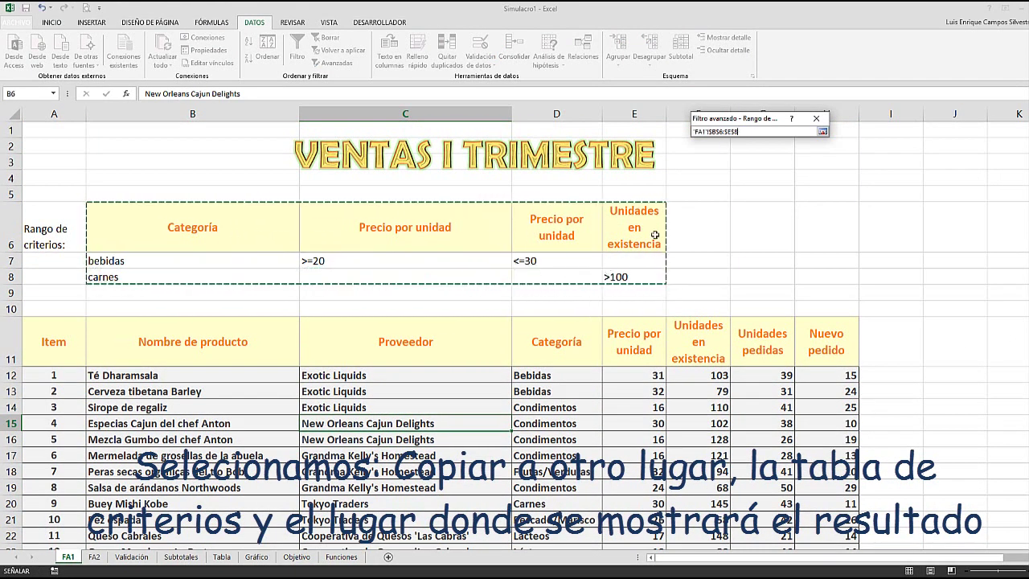
pyautogui.click(822, 131)
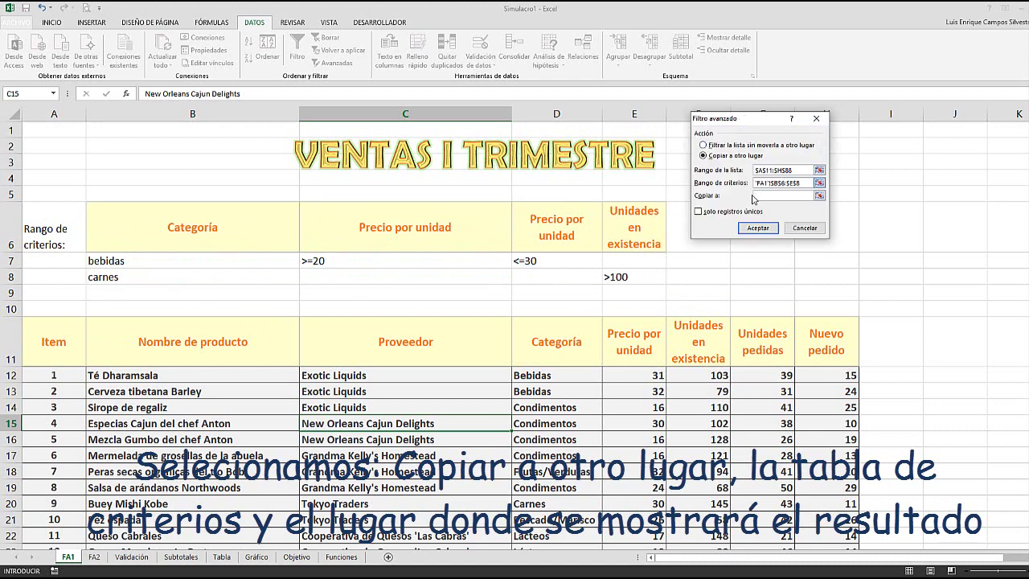
# Step: Set cell J11 as the destination for the filtered copy and apply the advanced filter
pyautogui.click(820, 197)
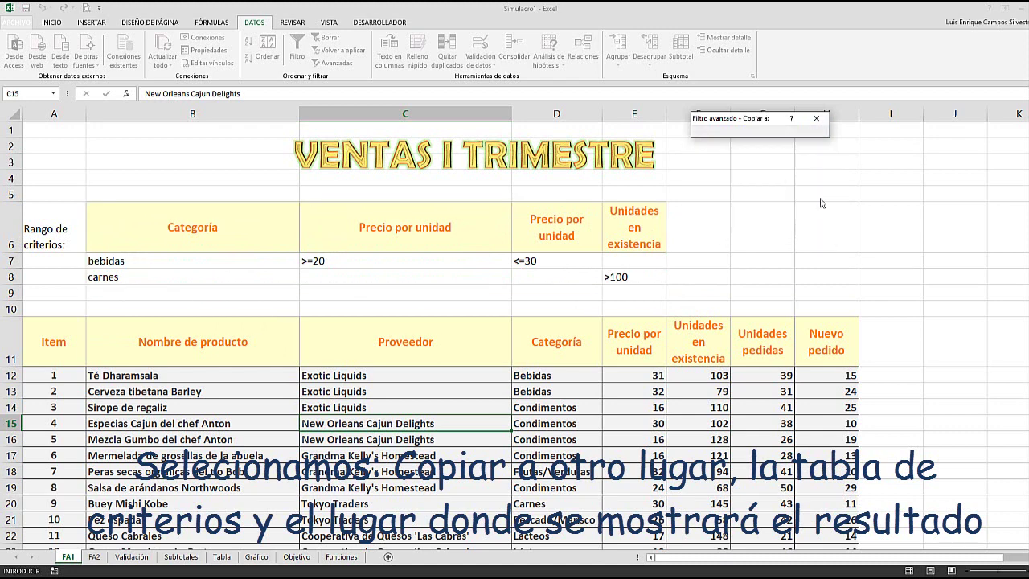
pyautogui.click(951, 342)
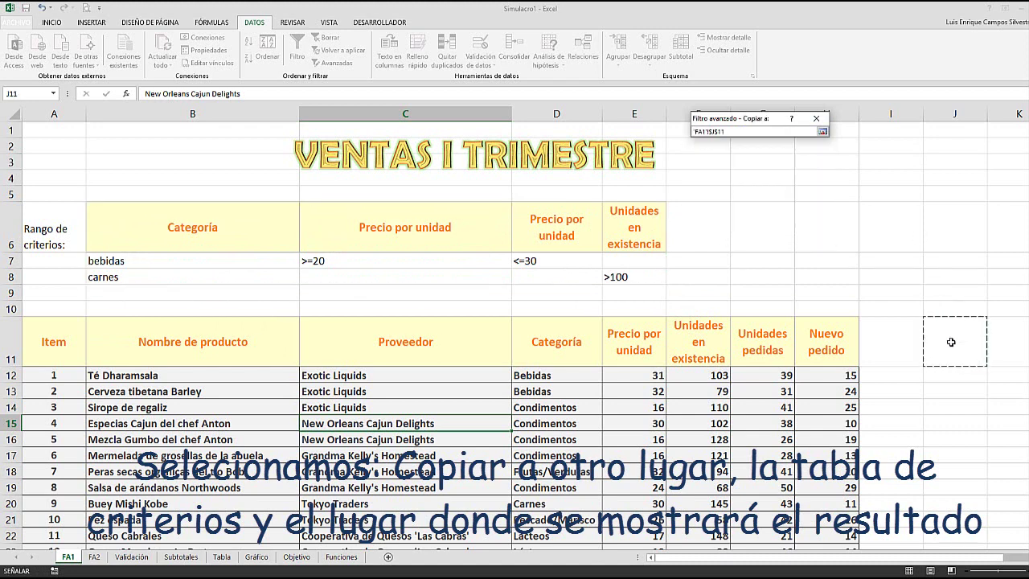
pyautogui.click(823, 131)
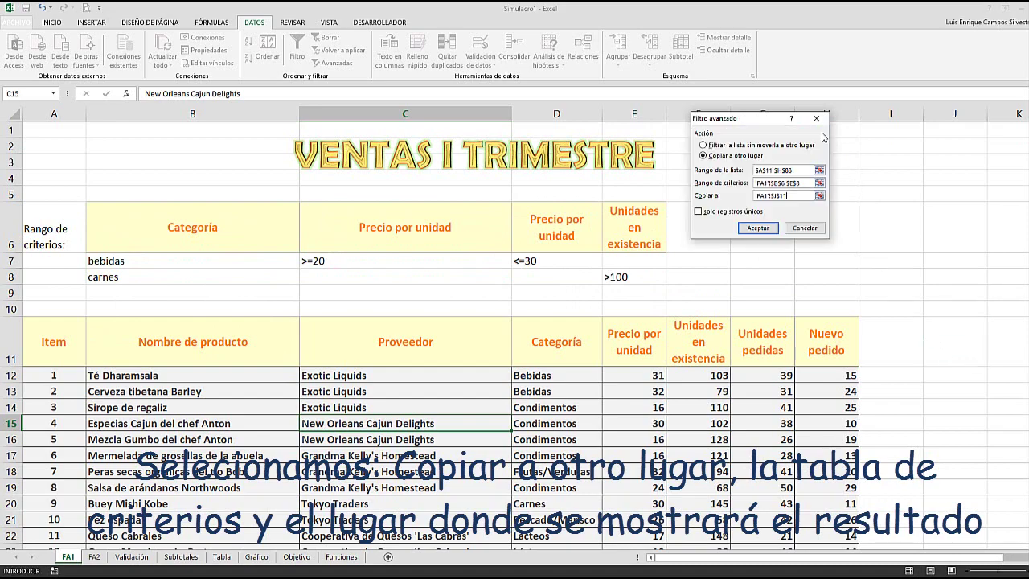
pyautogui.click(758, 228)
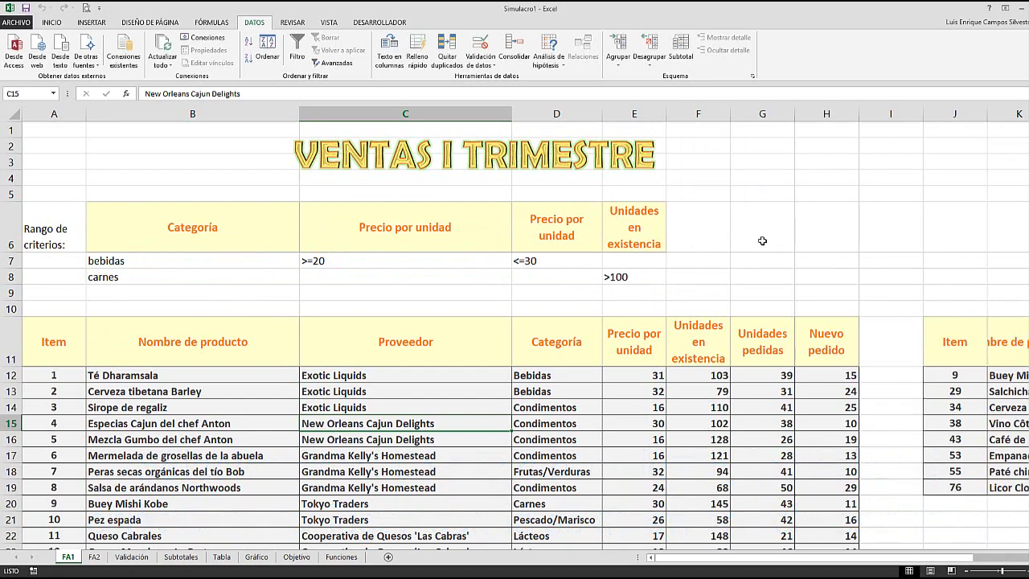
# Step: Select the whole product table A11:H88, including its header row, and name the range datos
pyautogui.keyDown('ctrl'); pyautogui.scroll(-3, 735, 279); pyautogui.keyUp('ctrl')
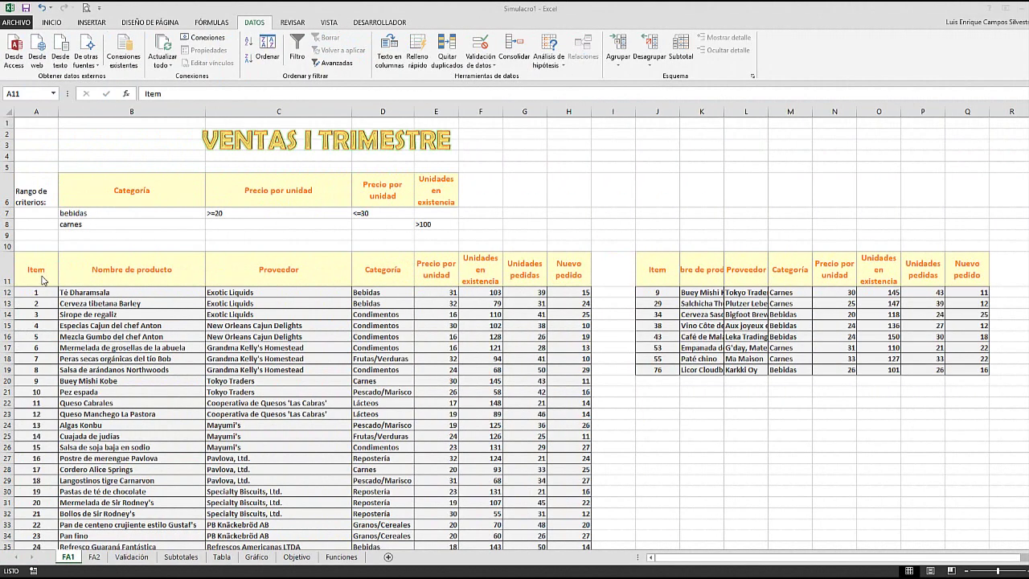
pyautogui.click(41, 275)
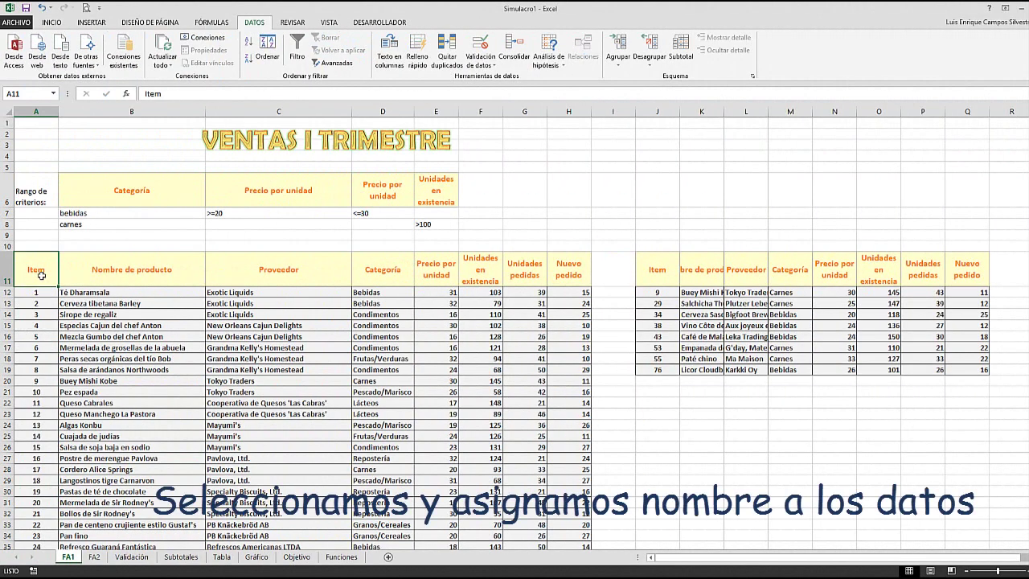
pyautogui.hotkey('shift', 'Right')
pyautogui.hotkey('shift', 'Right')
pyautogui.hotkey('shift', 'Right')
pyautogui.hotkey('shift', 'Right')
pyautogui.hotkey('shift', 'Right')
pyautogui.hotkey('shift', 'Right')
pyautogui.hotkey('shift', 'Right')
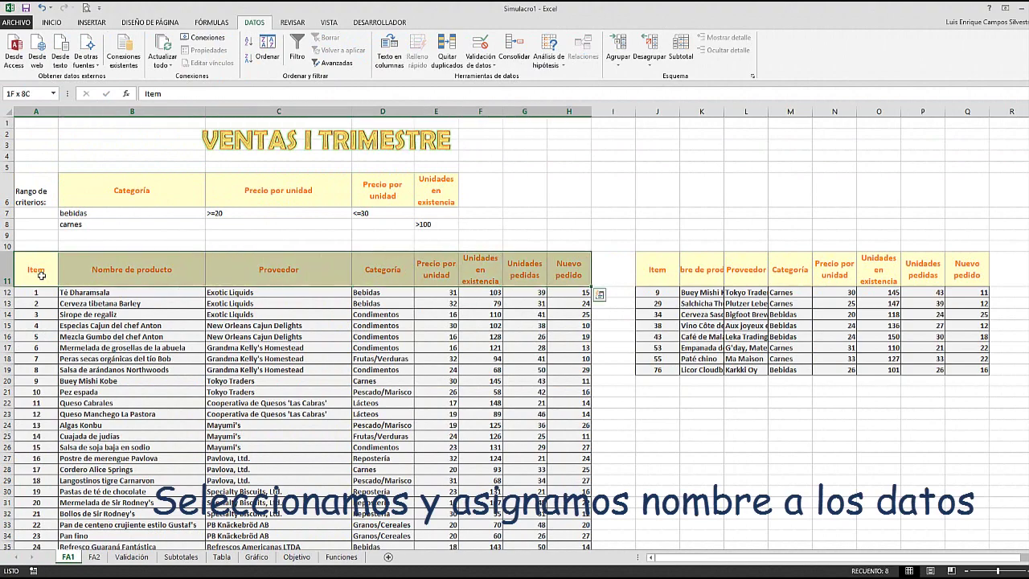
pyautogui.hotkey('shift', 'Down')
pyautogui.hotkey('shift', 'Down')
pyautogui.hotkey('shift', 'Down')
pyautogui.hotkey('shift', 'Down')
pyautogui.hotkey('shift', 'Down')
pyautogui.hotkey('shift', 'Down')
pyautogui.hotkey('shift', 'Down')
pyautogui.hotkey('shift', 'Down')
pyautogui.hotkey('shift', 'Down')
pyautogui.hotkey('shift', 'Down')
pyautogui.hotkey('shift', 'Down')
pyautogui.hotkey('shift', 'Down')
pyautogui.hotkey('shift', 'Down')
pyautogui.hotkey('shift', 'Down')
pyautogui.hotkey('shift', 'Down')
pyautogui.hotkey('shift', 'Down')
pyautogui.hotkey('shift', 'Down')
pyautogui.hotkey('shift', 'Down')
pyautogui.hotkey('shift', 'Down')
pyautogui.hotkey('shift', 'Down')
pyautogui.hotkey('shift', 'Down')
pyautogui.hotkey('shift', 'Down')
pyautogui.hotkey('shift', 'Down')
pyautogui.hotkey('shift', 'Down')
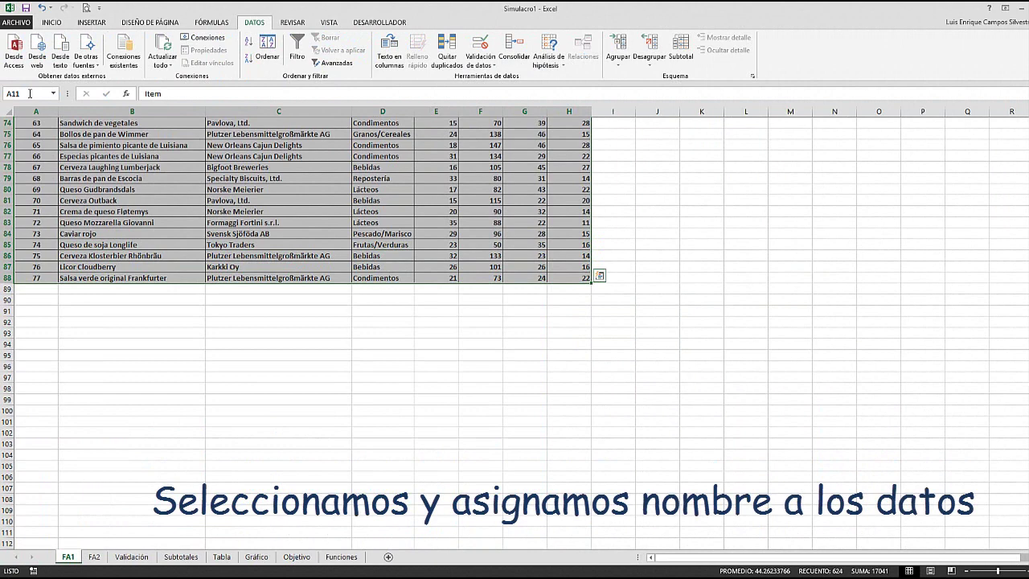
pyautogui.click(53, 94)
pyautogui.click(39, 94)
pyautogui.write('datos')
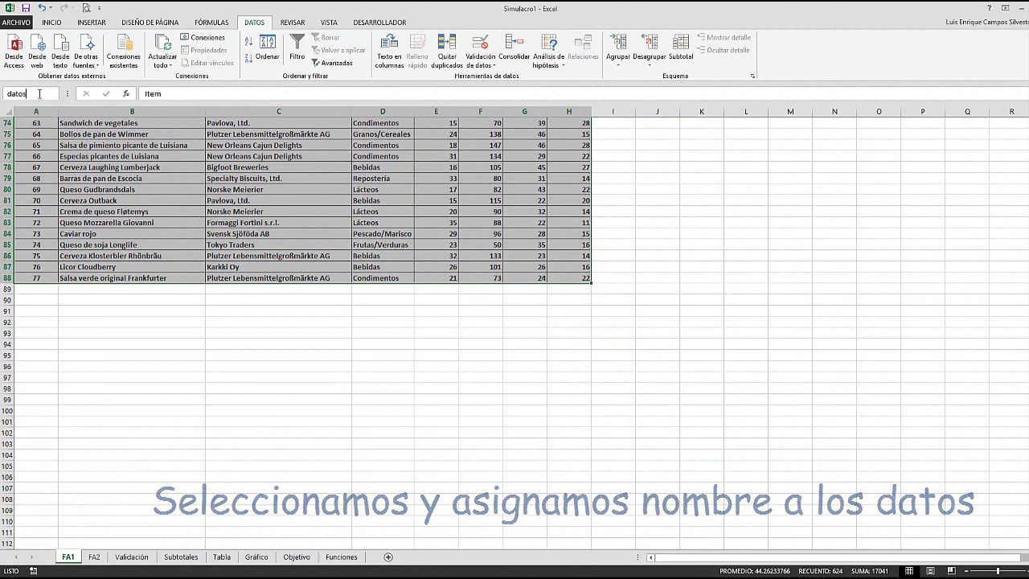
pyautogui.press('Return')
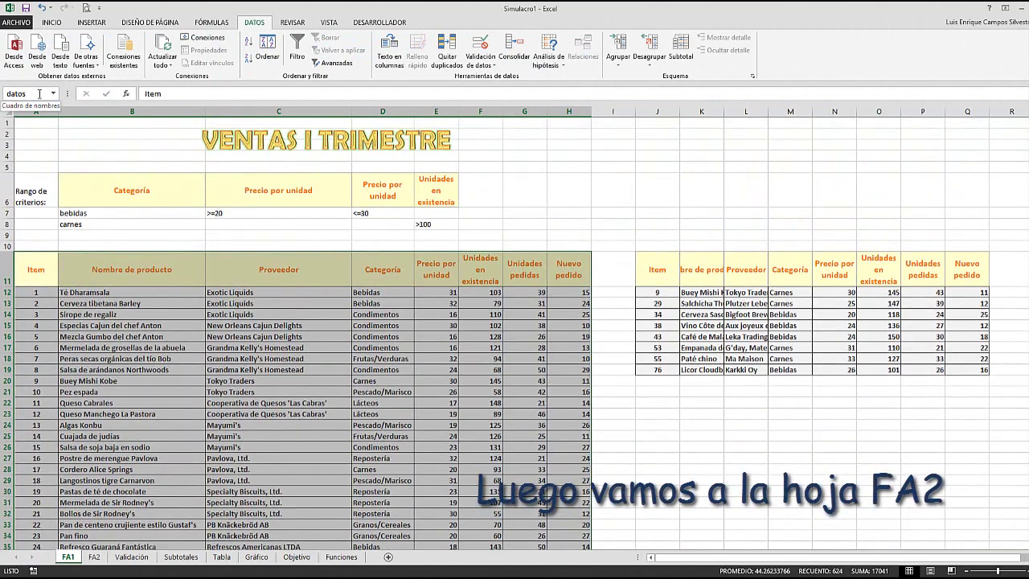
# Step: Switch to the FA2 sheet and select the empty cell B9 below the criteria table
pyautogui.click(94, 557)
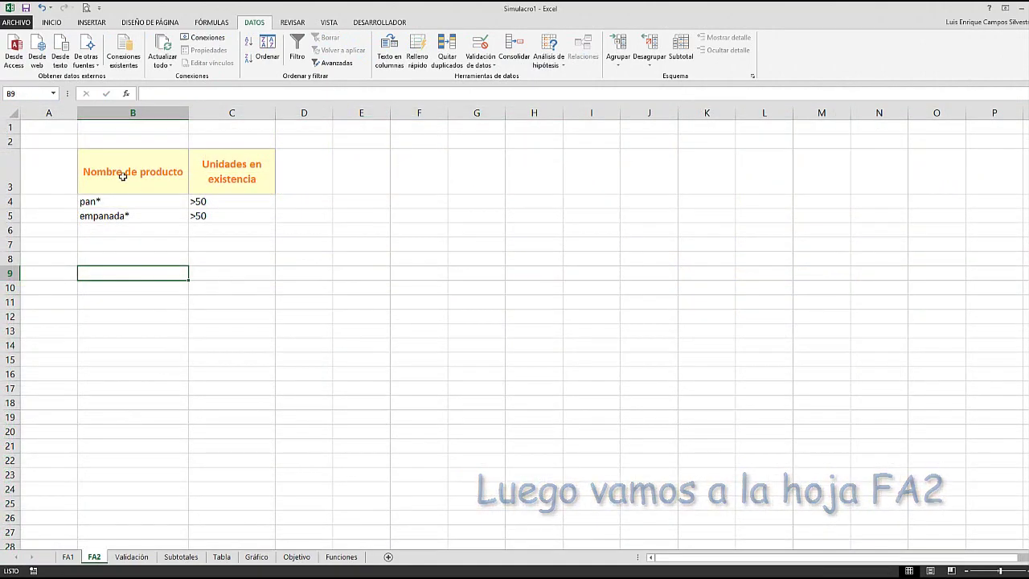
pyautogui.click(366, 304)
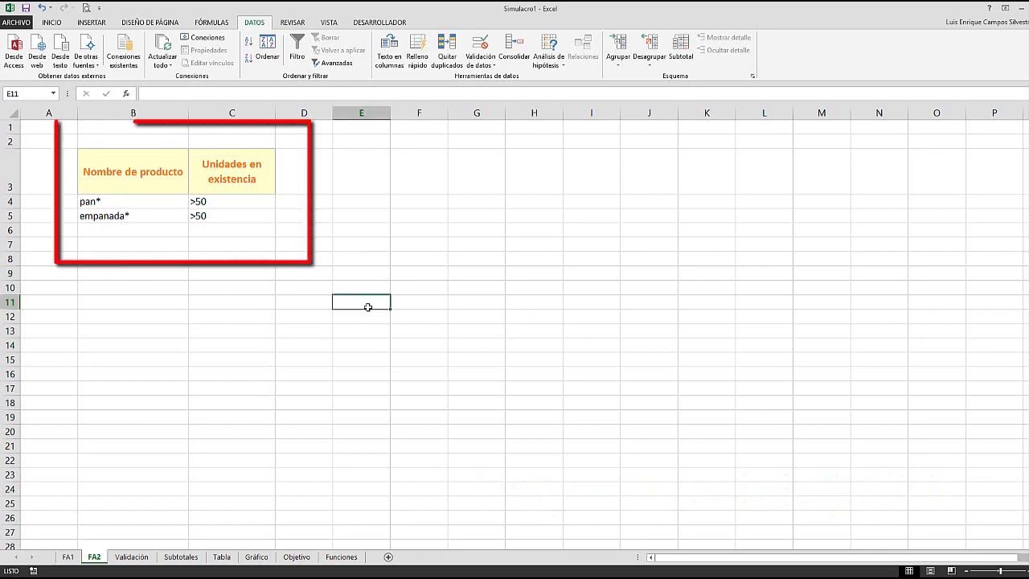
pyautogui.click(100, 275)
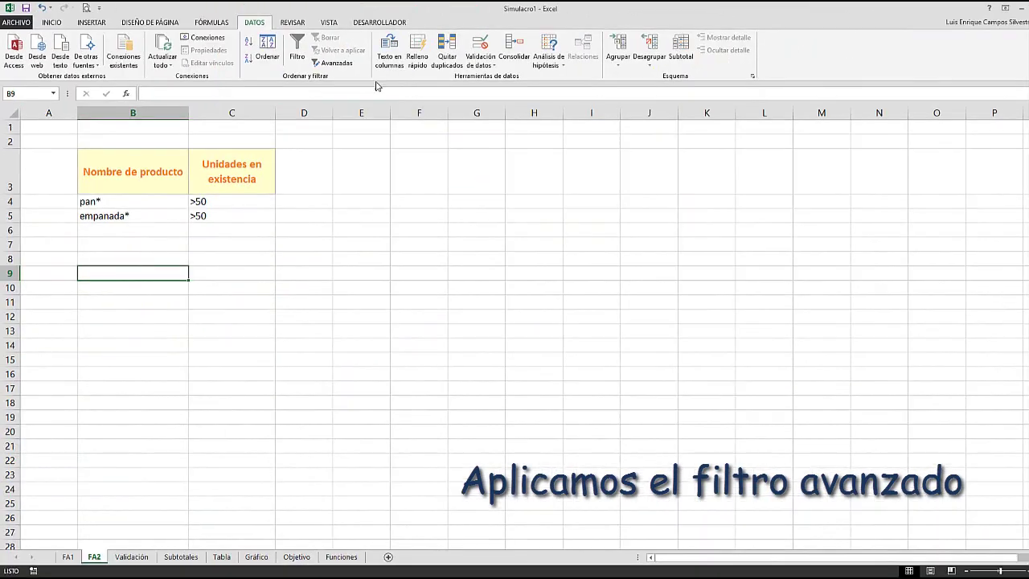
# Step: Start an advanced filter that copies to another location, with the named range datos as its list range
pyautogui.click(443, 124)
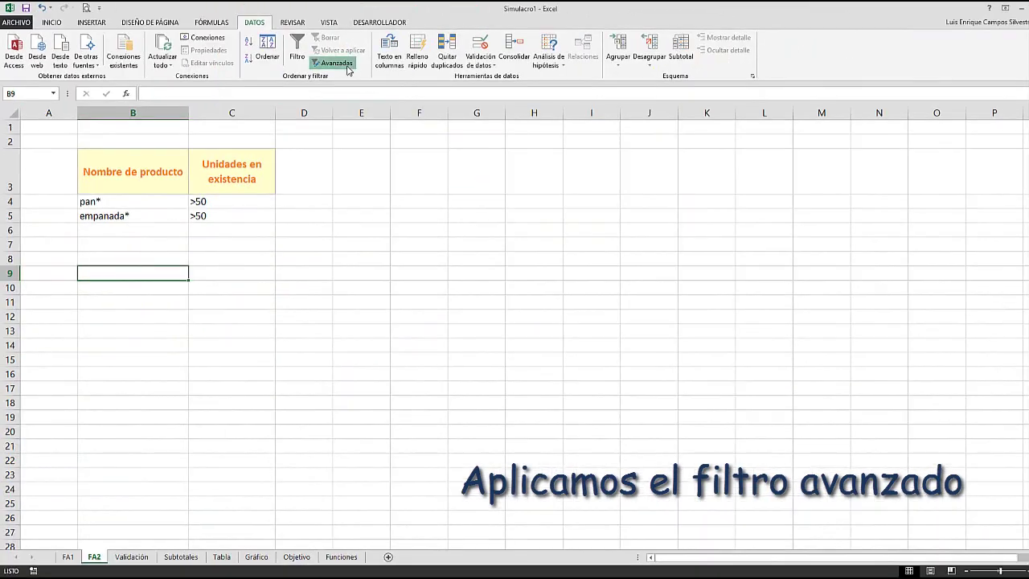
pyautogui.click(705, 157)
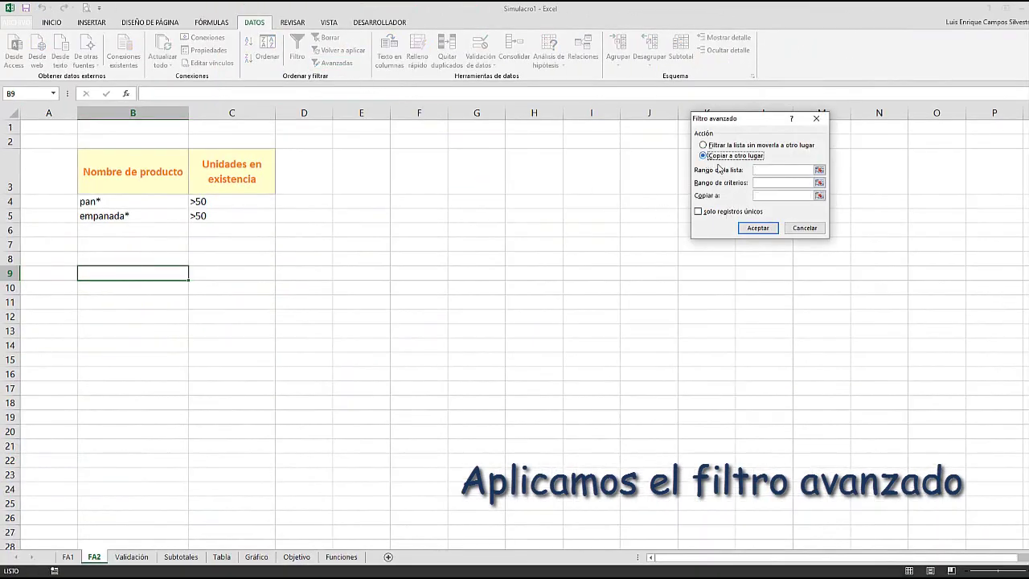
pyautogui.click(802, 170)
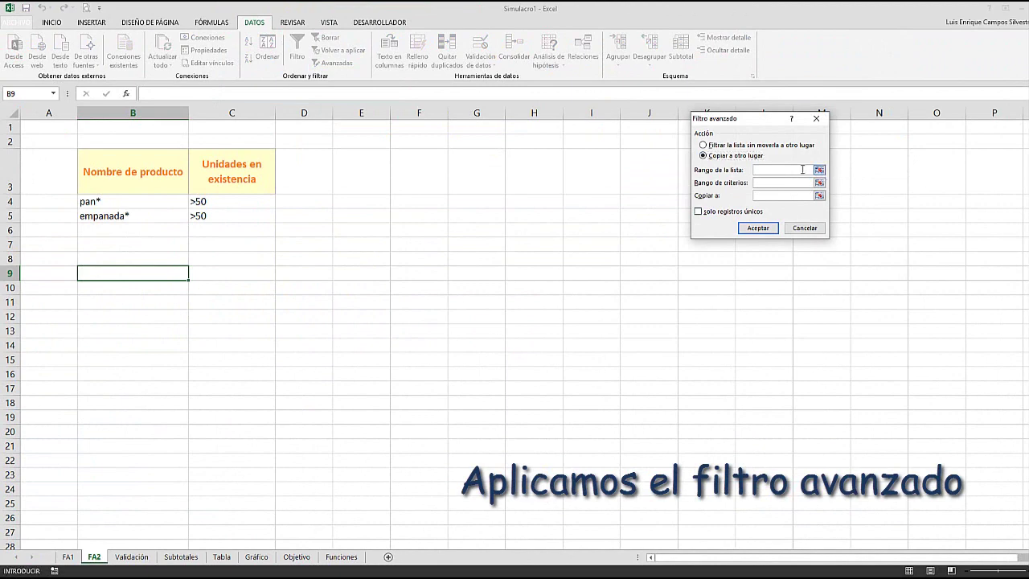
pyautogui.write('da')
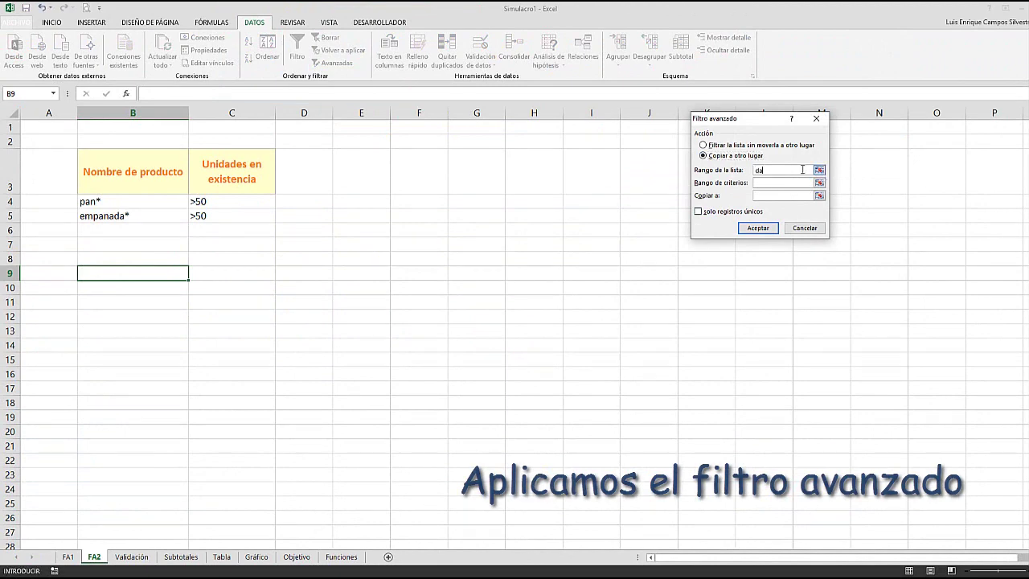
pyautogui.write('tos')
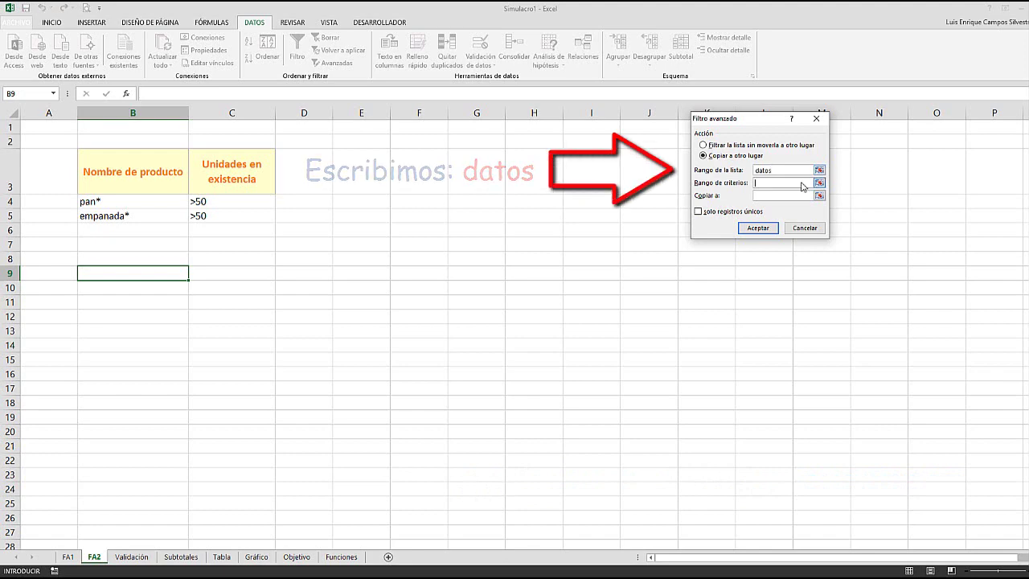
# Step: Set B3:C5 as the criteria range and B9 as the copy destination, and apply the advanced filter
pyautogui.click(819, 183)
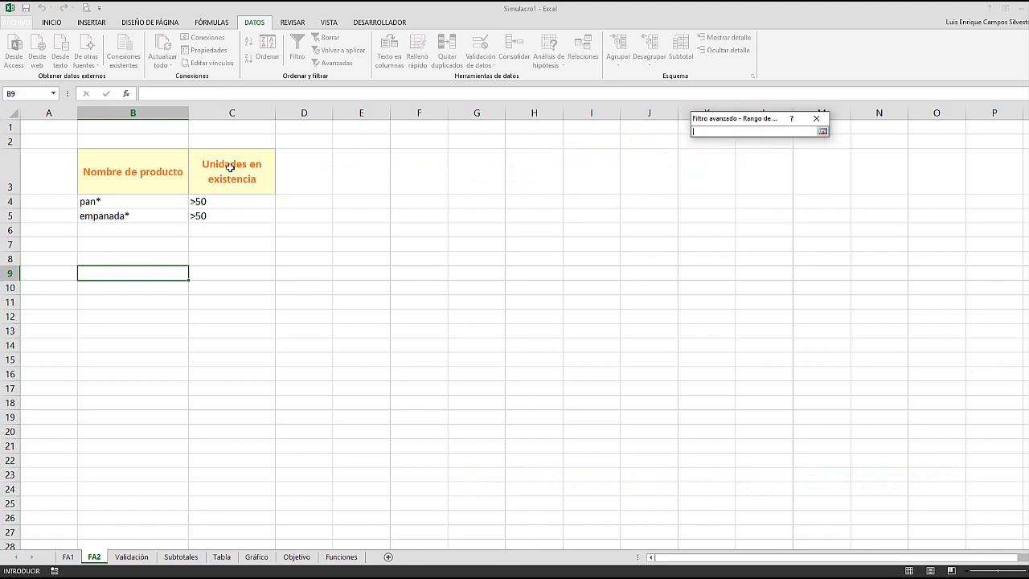
pyautogui.moveTo(159, 169); pyautogui.dragTo(258, 216)
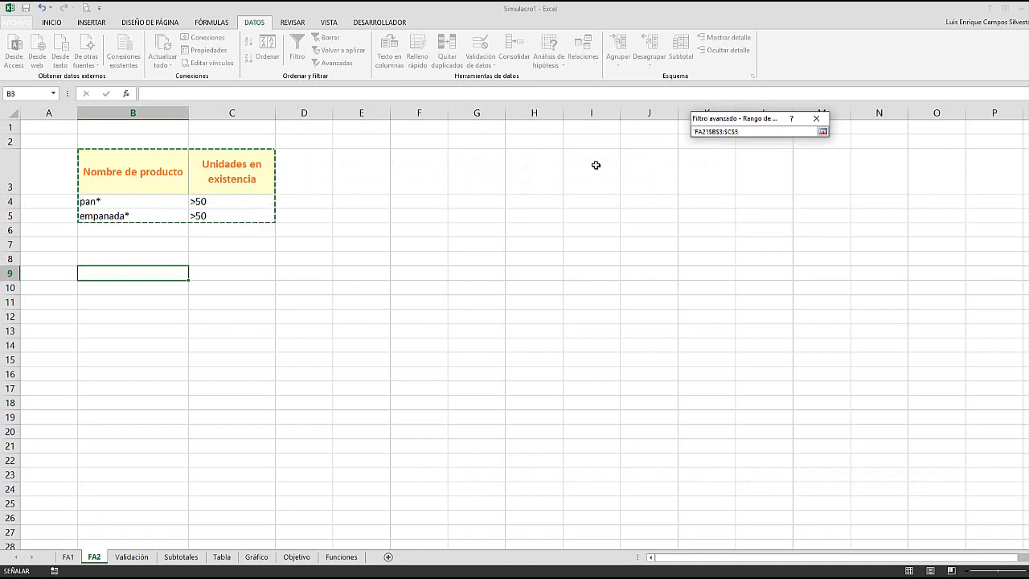
pyautogui.click(823, 132)
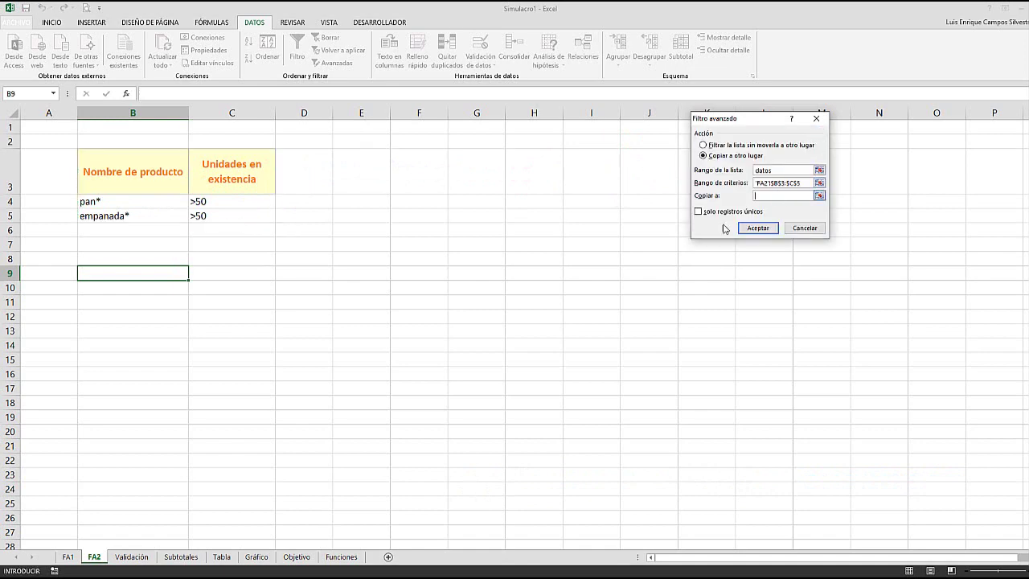
pyautogui.click(158, 275)
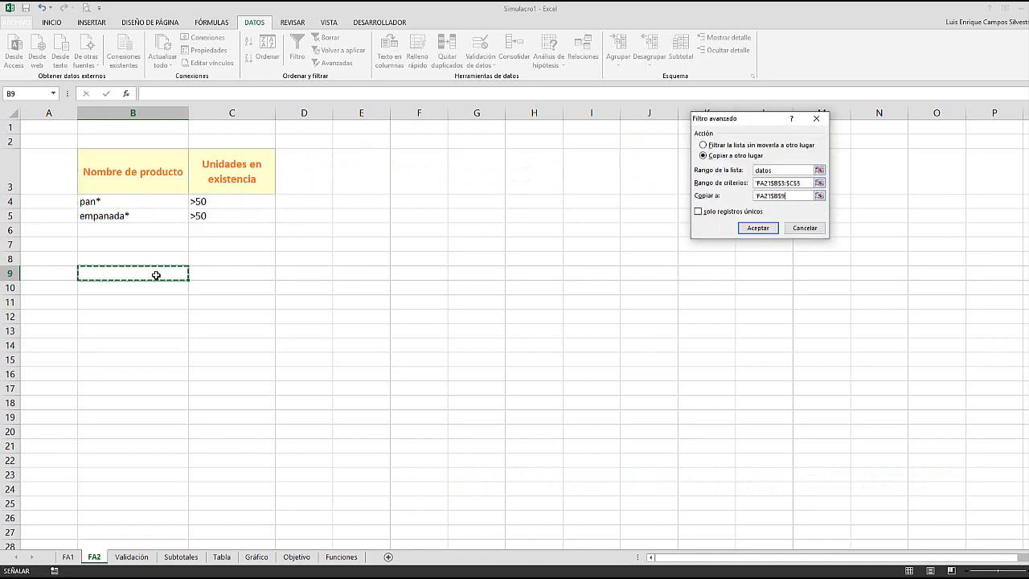
pyautogui.click(757, 228)
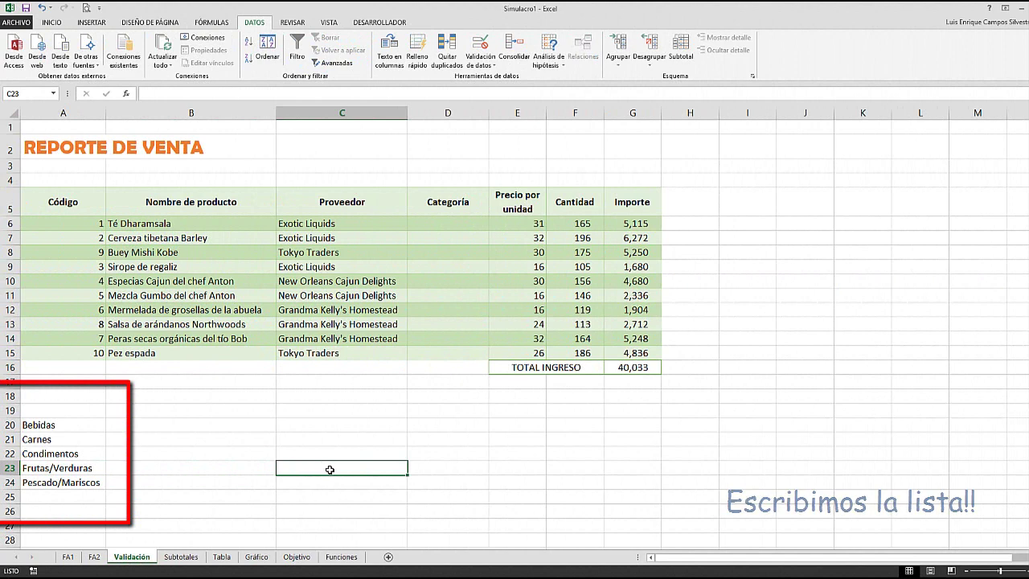
# Step: Start a data validation rule for cell D6 in the Categoría column that allows values from a list (Lista)
pyautogui.click(454, 229)
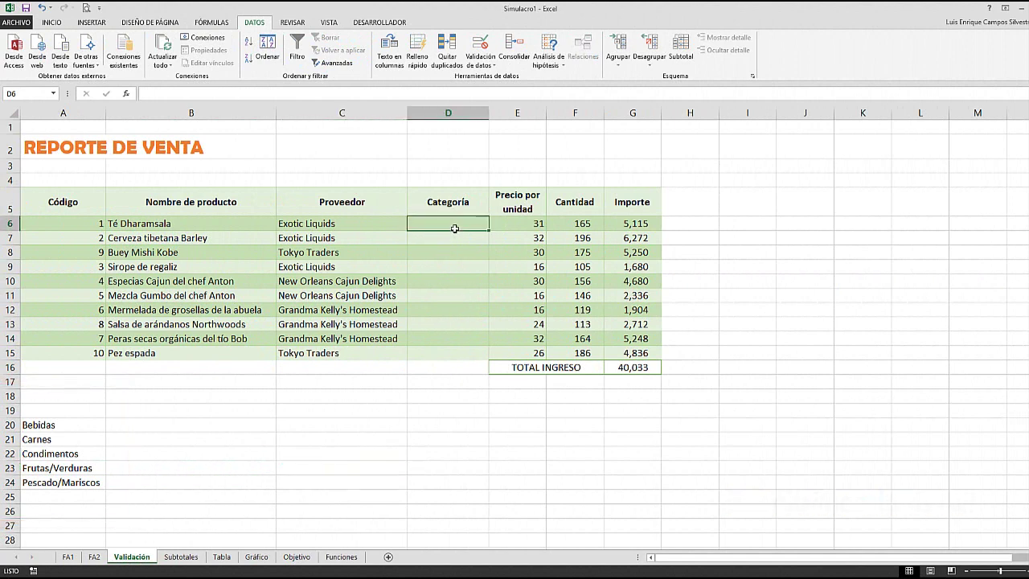
pyautogui.click(481, 63)
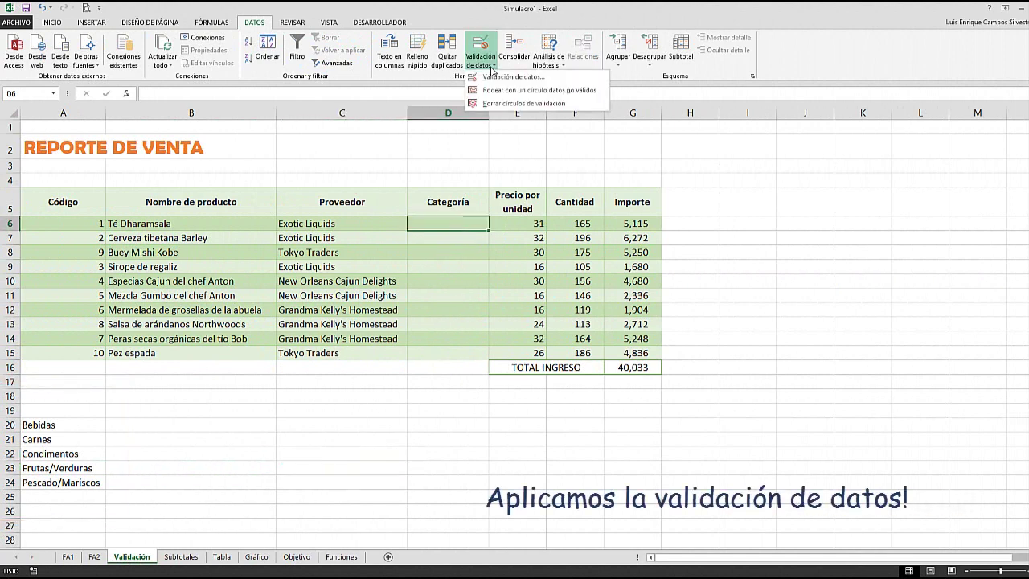
pyautogui.click(512, 77)
pyautogui.moveTo(716, 105); pyautogui.dragTo(418, 190)
pyautogui.click(423, 235)
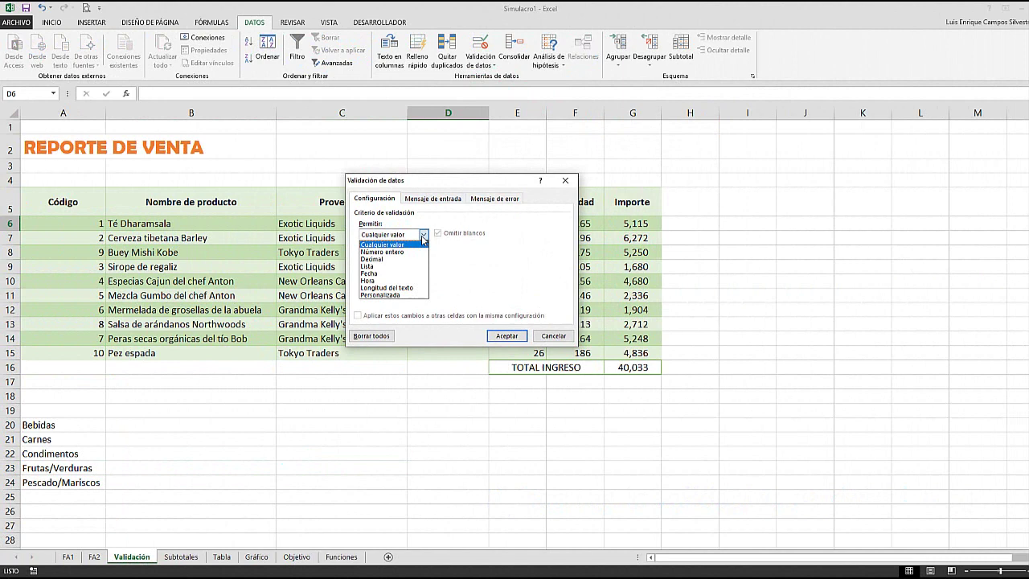
pyautogui.click(383, 266)
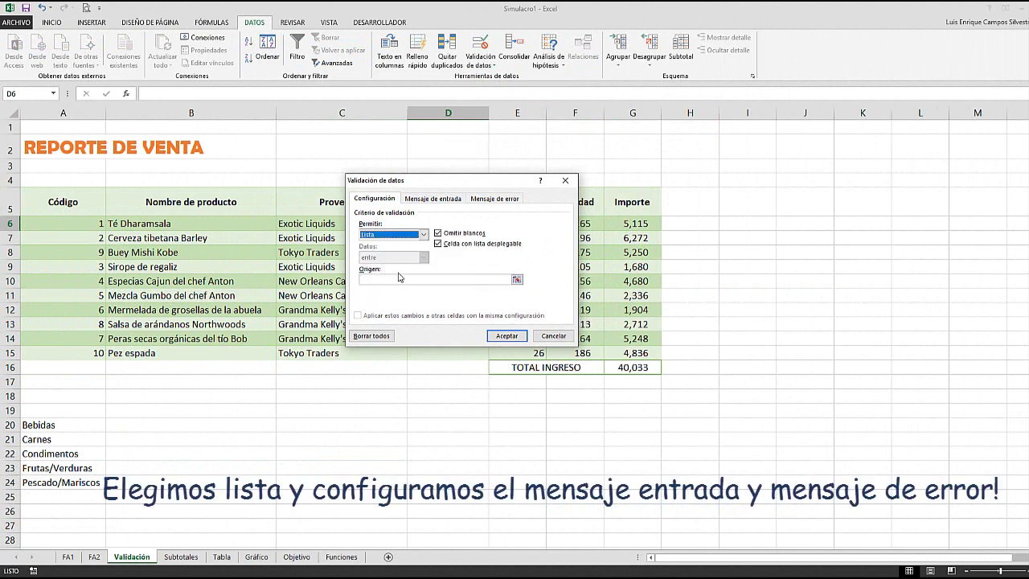
# Step: Use the category names in A20:A24 as the source of the validation list
pyautogui.click(487, 281)
pyautogui.click(517, 281)
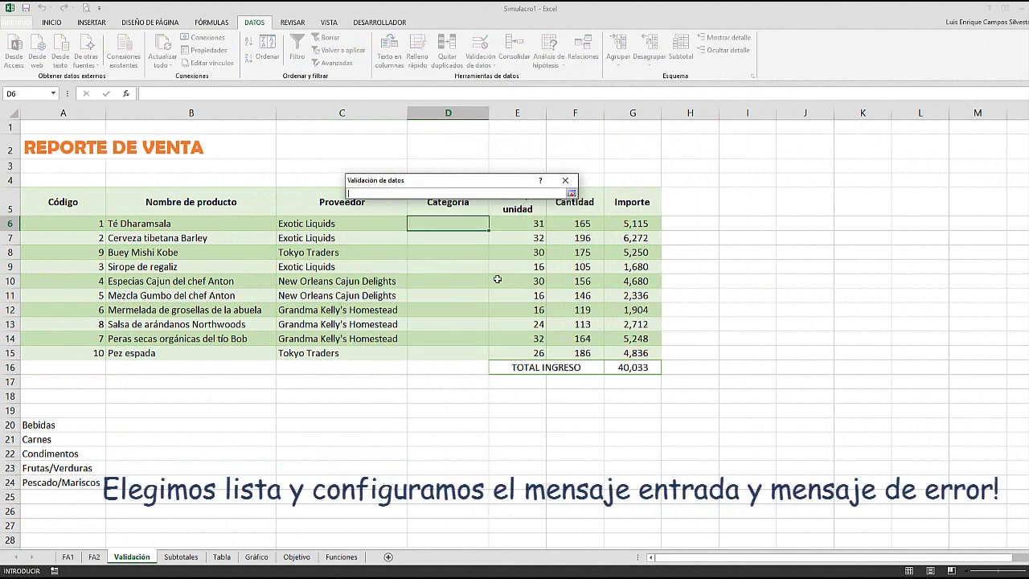
pyautogui.moveTo(74, 426); pyautogui.dragTo(78, 482)
pyautogui.click(570, 194)
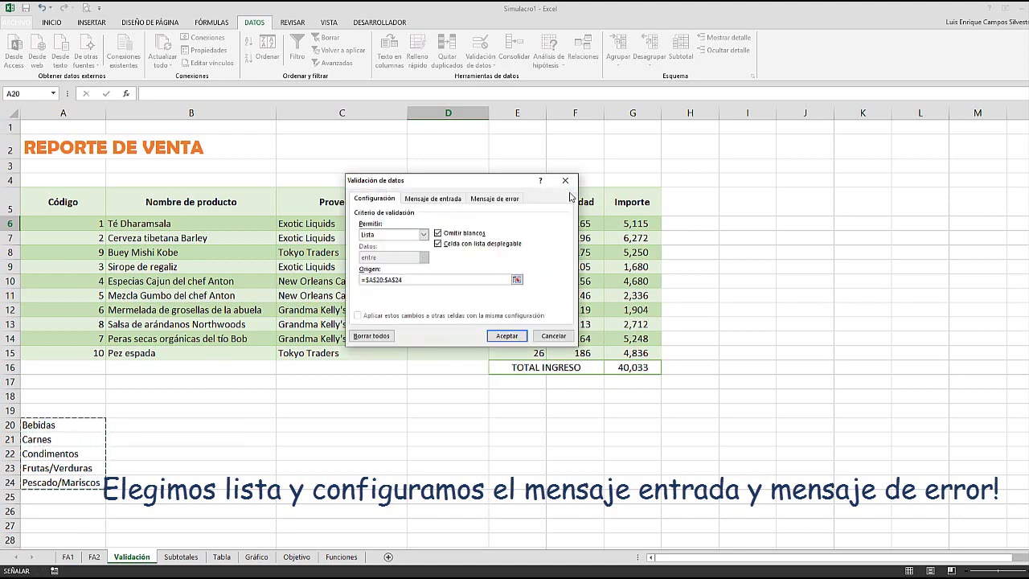
# Step: Add the input message "Seleccione un dato de la lista." to the validation rule for cell D6
pyautogui.click(455, 200)
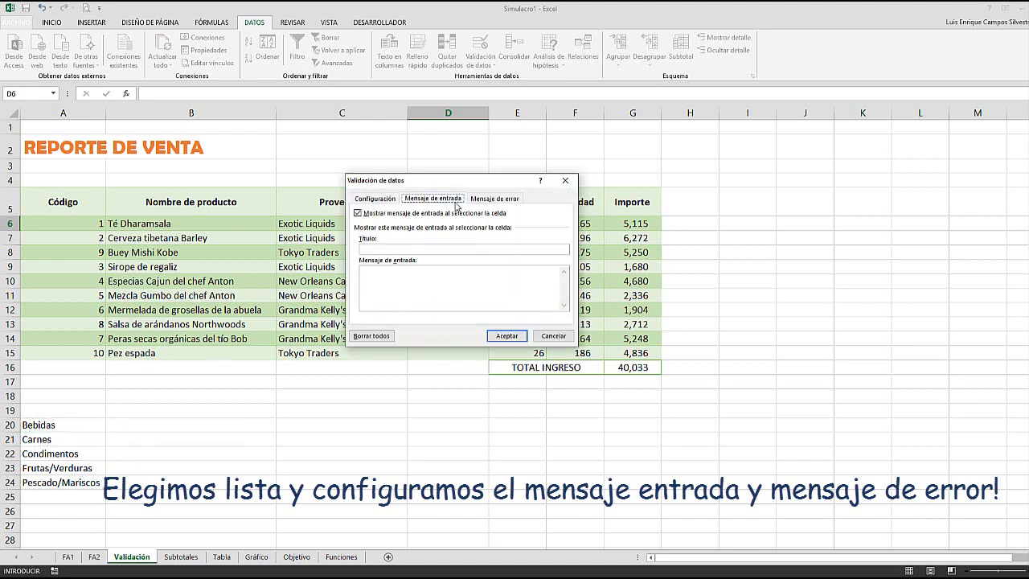
pyautogui.click(468, 280)
pyautogui.write('Seleccione un dato de la lista.')
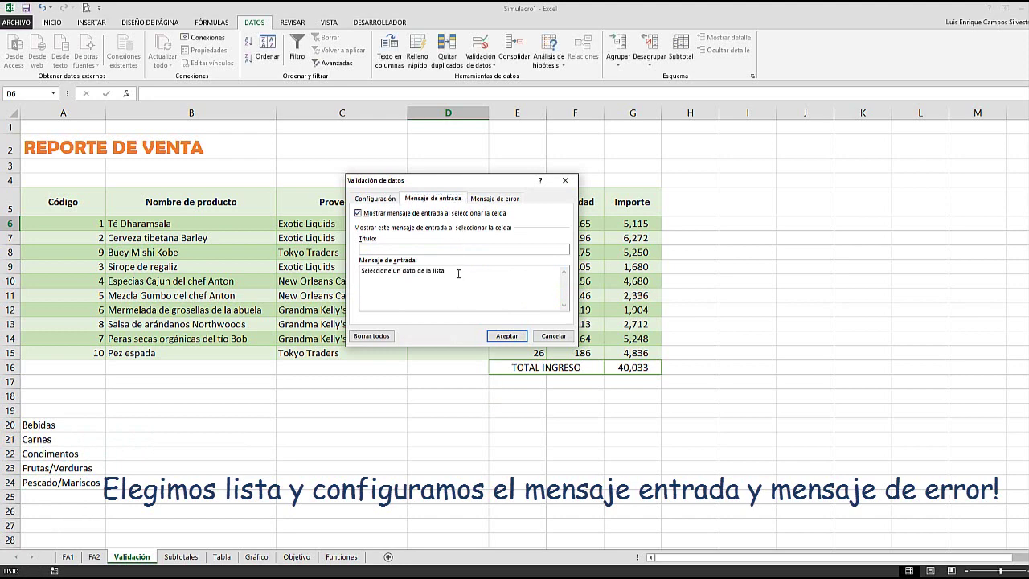
# Step: Give the validation rule an error alert titled ERROR with the message "No seleccionó el dato correcto." and apply the rule
pyautogui.click(489, 201)
pyautogui.click(508, 250)
pyautogui.write('ERROR')
pyautogui.click(486, 280)
pyautogui.write('No seleccionó el dato correcto.')
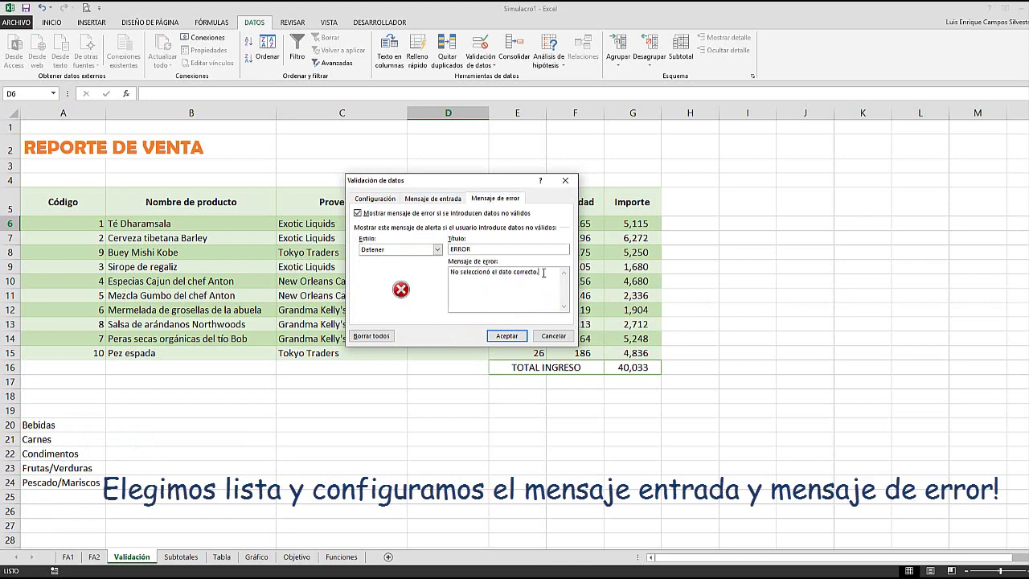
pyautogui.click(507, 335)
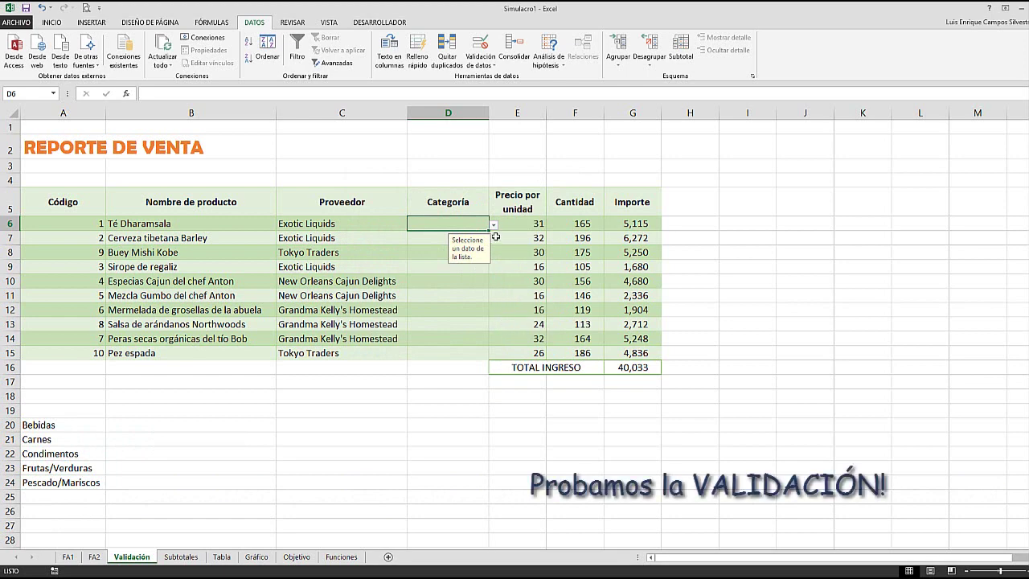
# Step: Test the validation list in D6 by choosing Carnes as the category for Té Dharamsala
pyautogui.click(494, 226)
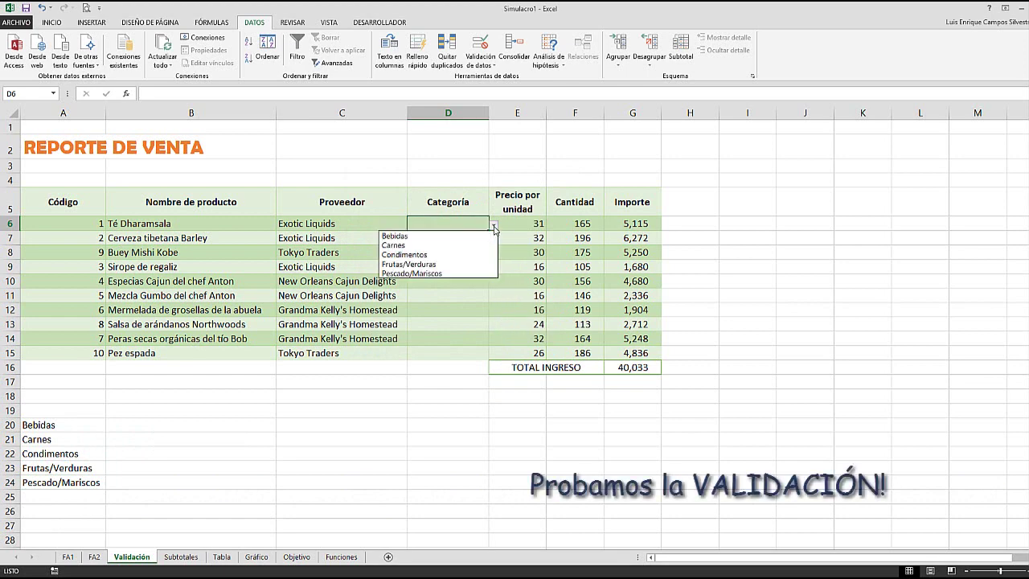
pyautogui.click(451, 245)
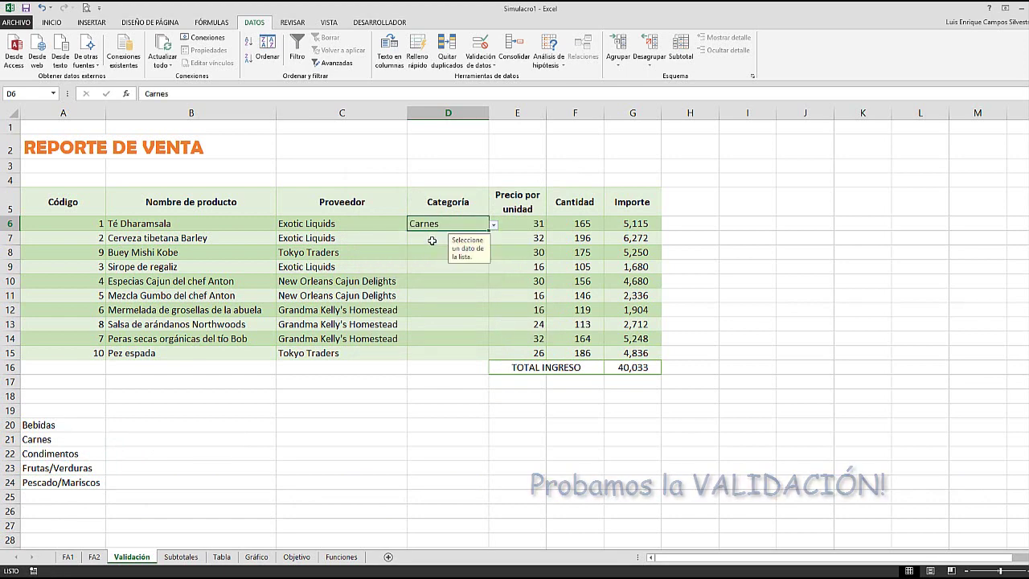
pyautogui.click(432, 242)
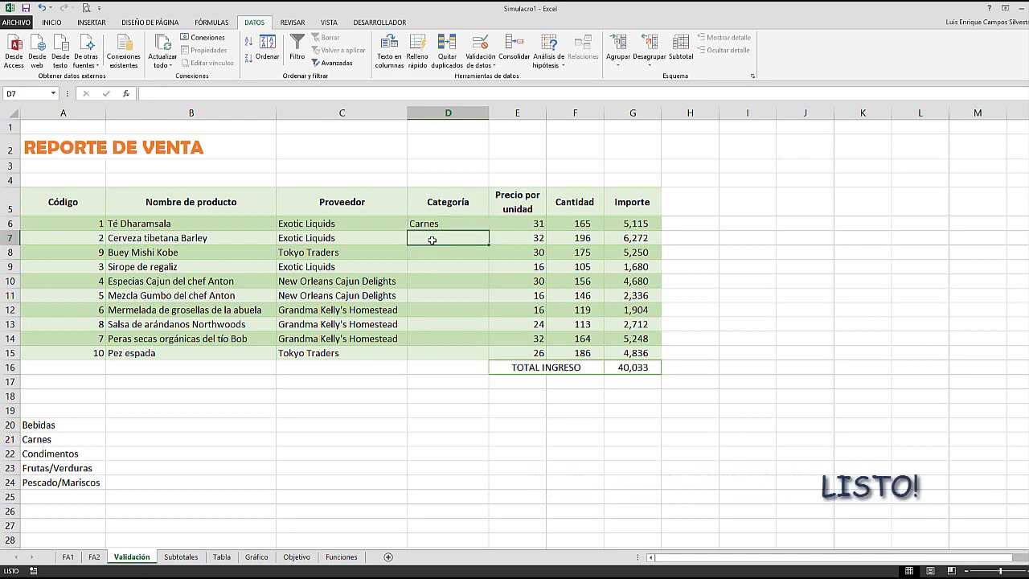
pyautogui.click(482, 227)
pyautogui.click(493, 228)
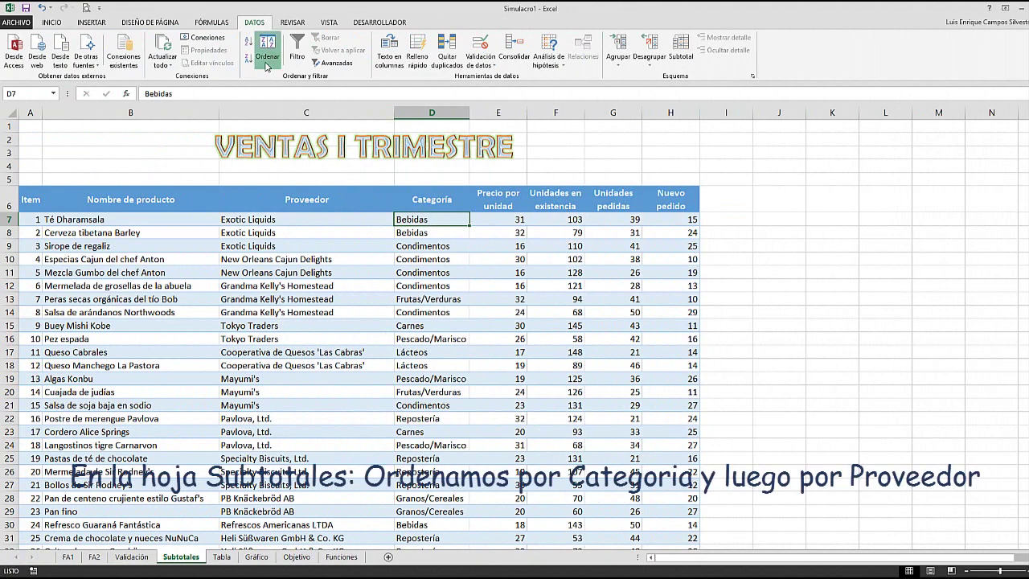
# Step: Sort the sales table on the Subtotales sheet by Categoría and then by Proveedor, both A to Z
pyautogui.click(267, 50)
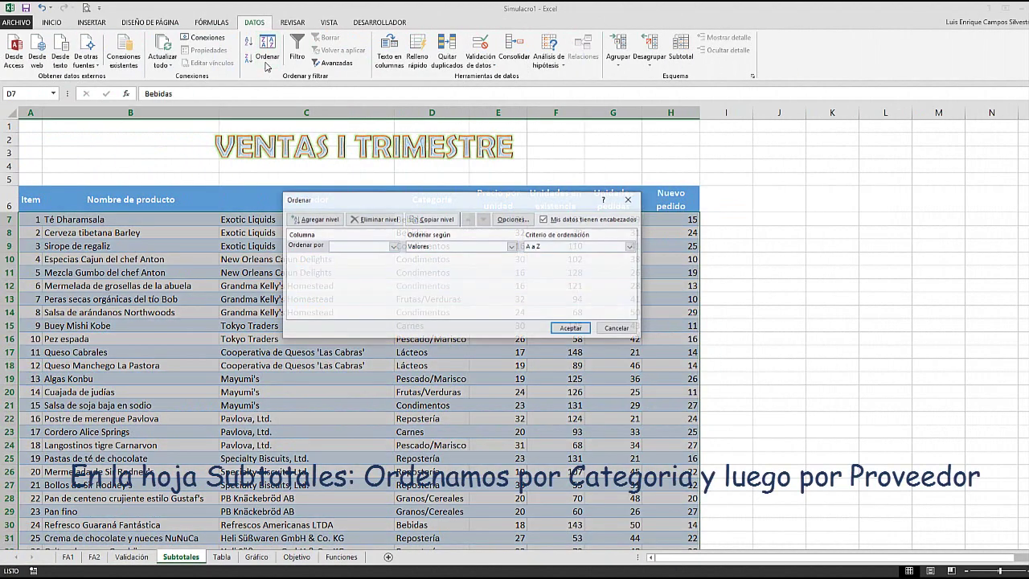
pyautogui.click(394, 247)
pyautogui.click(378, 278)
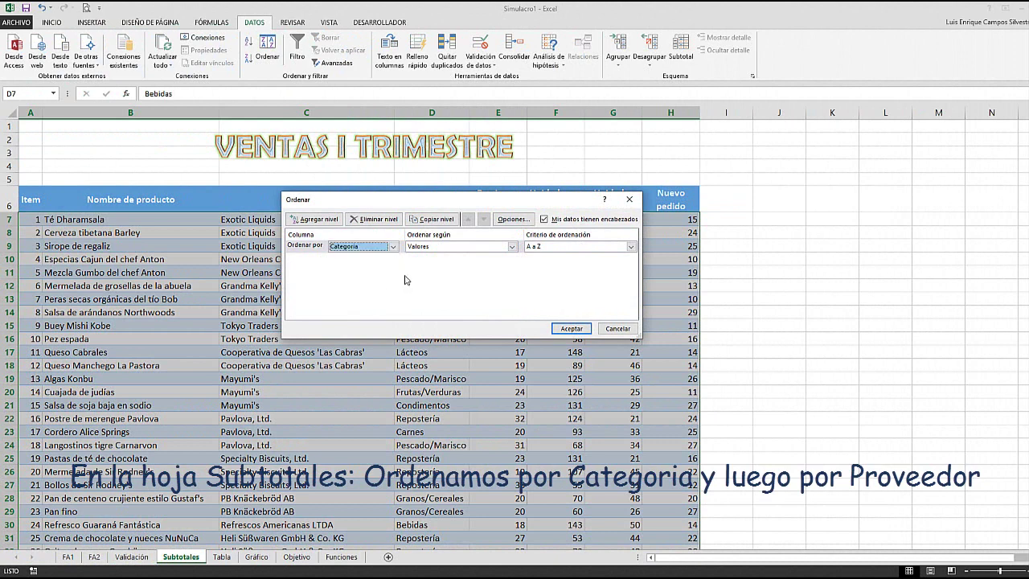
pyautogui.click(327, 224)
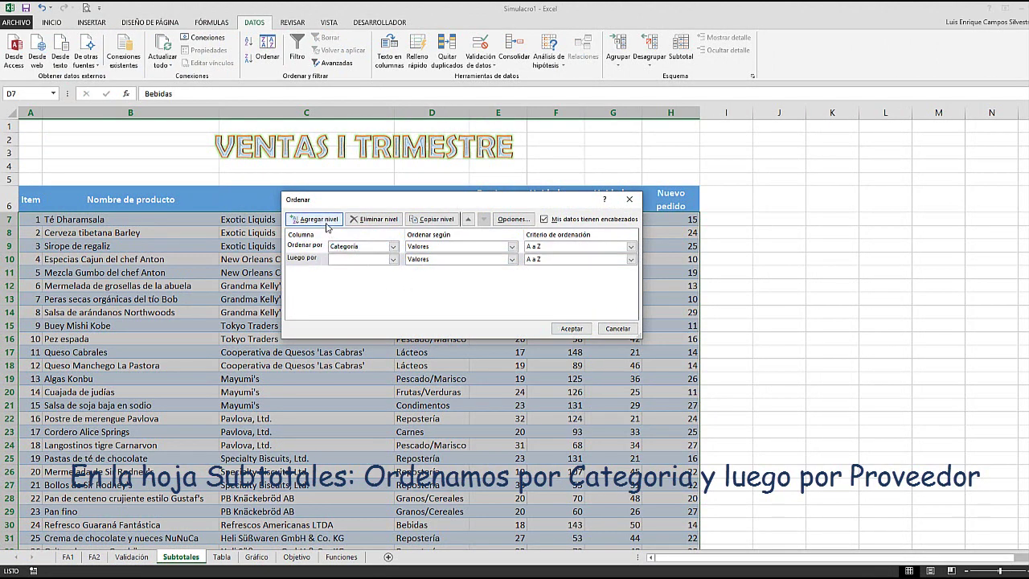
pyautogui.click(394, 259)
pyautogui.click(378, 285)
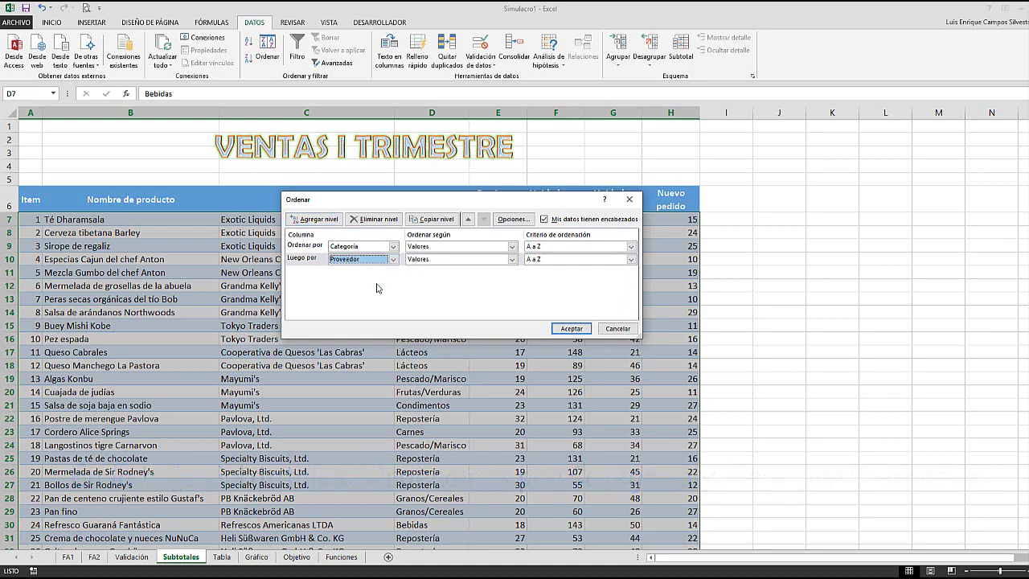
pyautogui.click(565, 330)
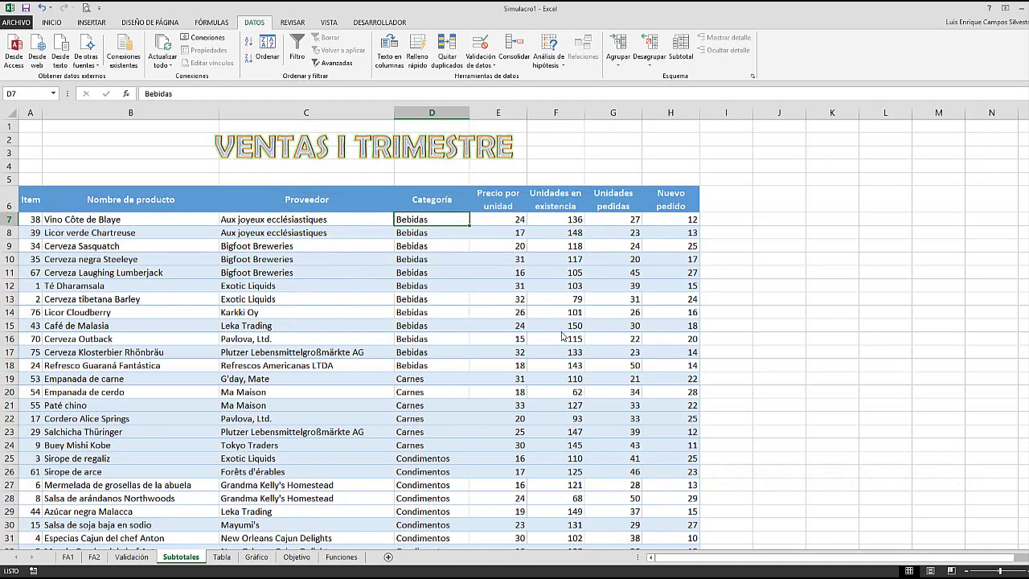
# Step: Add subtotals at each change in Categoría that sum only Unidades en existencia, with replacing current subtotals turned off
pyautogui.click(678, 56)
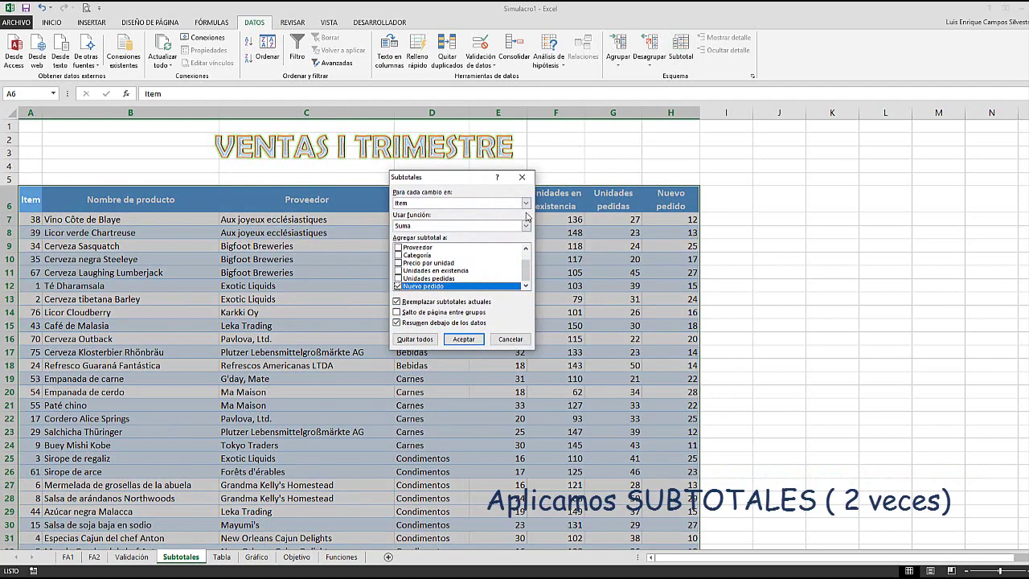
pyautogui.click(526, 203)
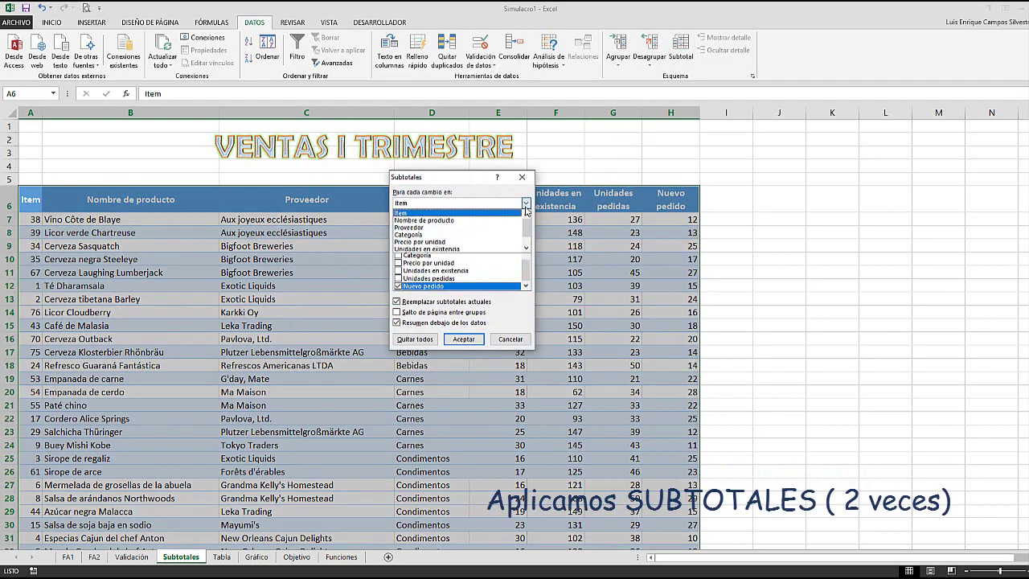
pyautogui.click(462, 234)
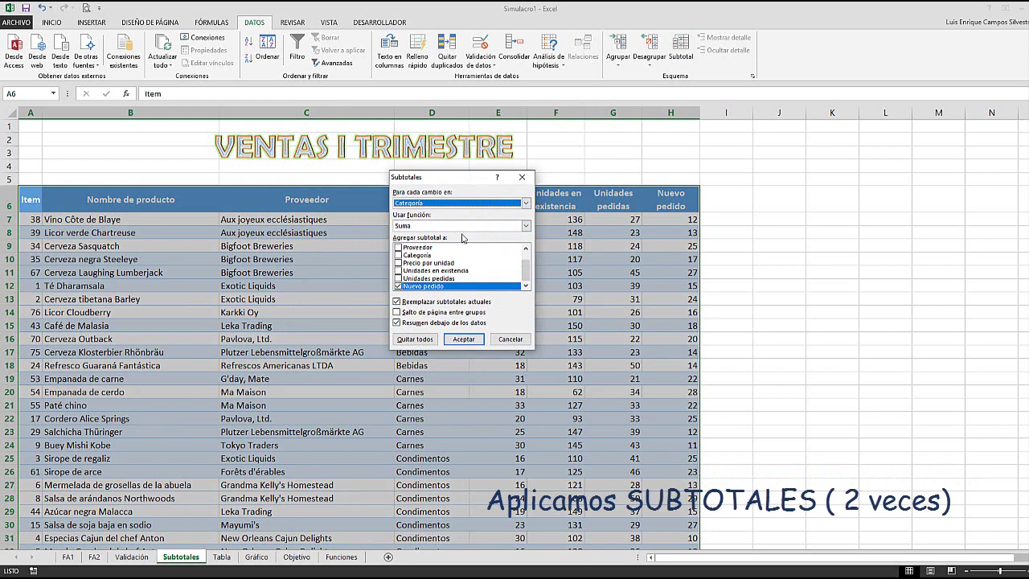
pyautogui.click(398, 302)
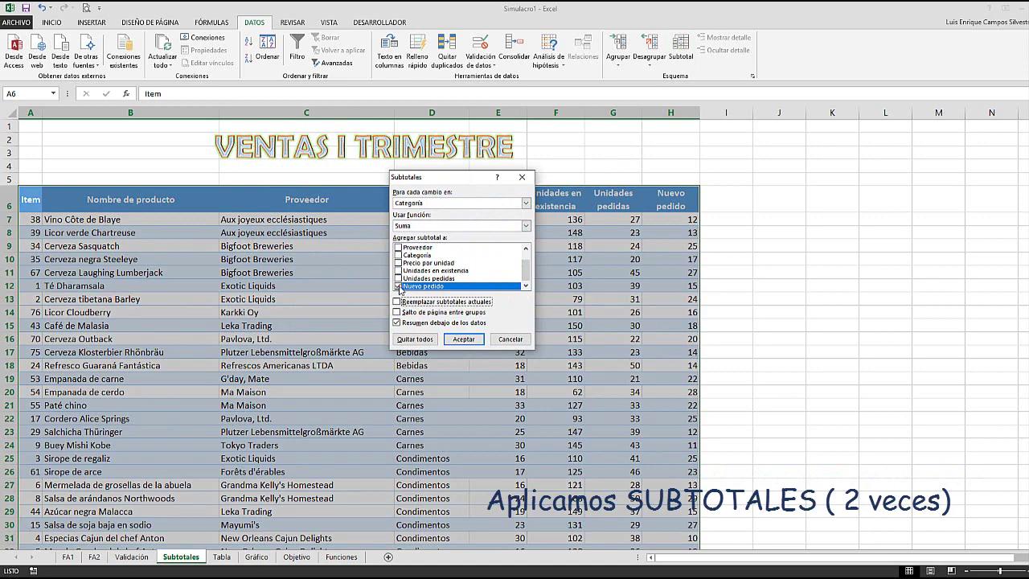
pyautogui.click(398, 286)
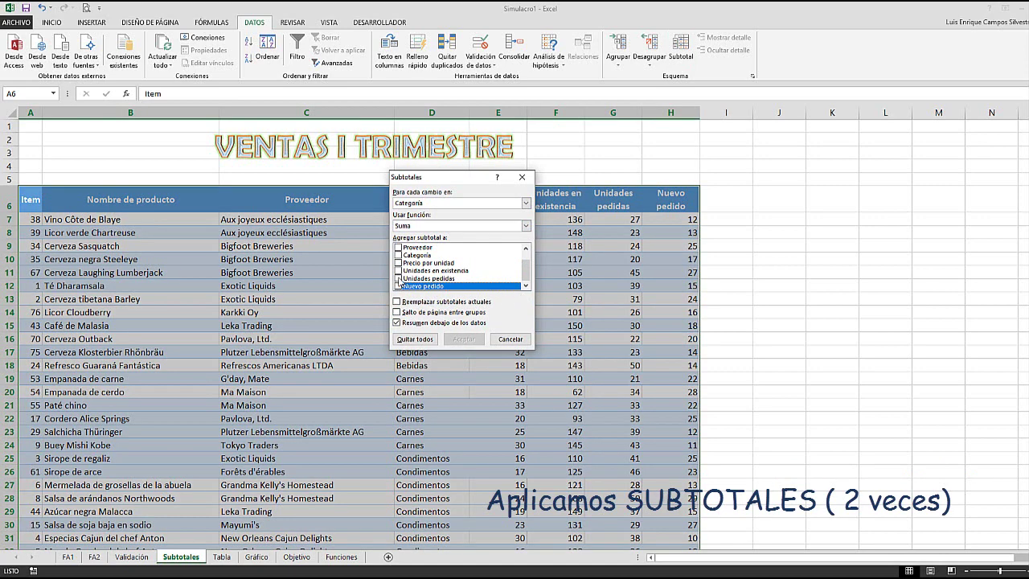
pyautogui.click(397, 271)
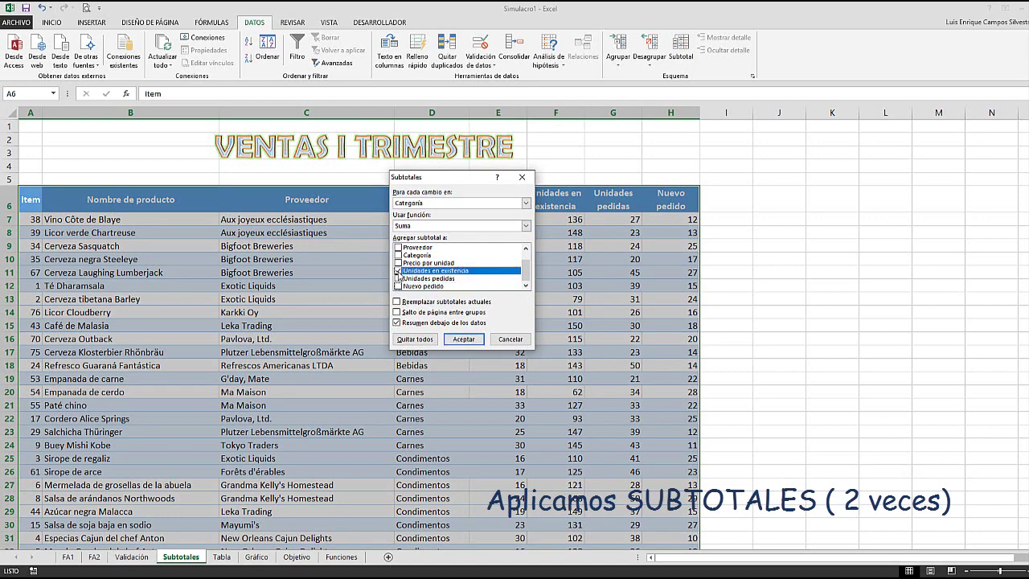
pyautogui.click(463, 339)
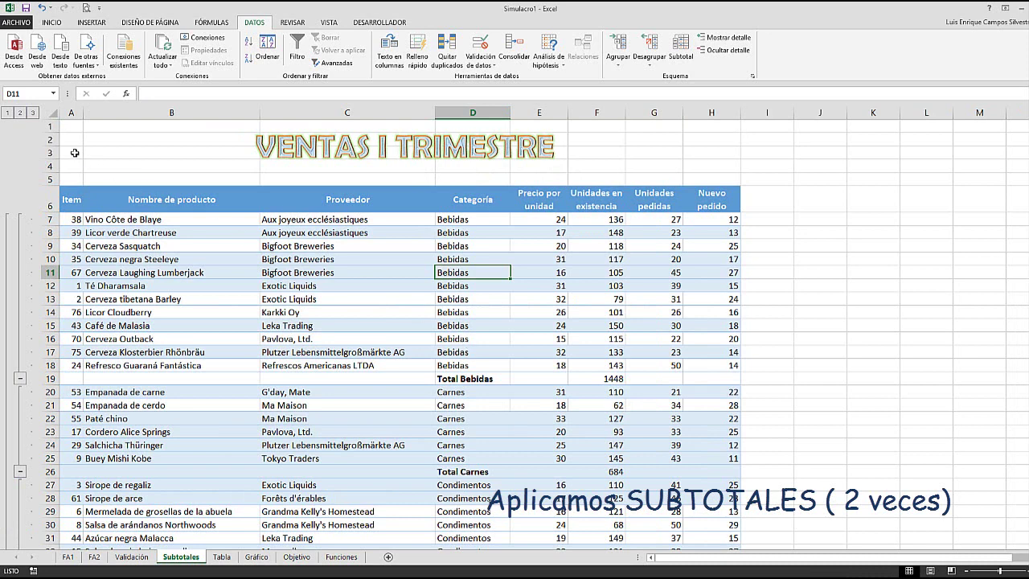
pyautogui.click(21, 113)
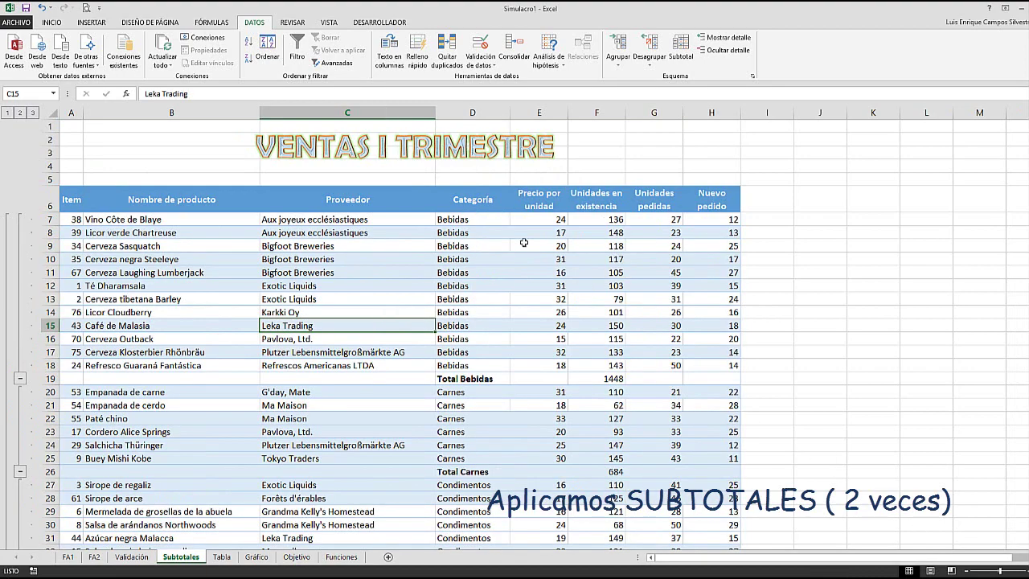
# Step: Add a second set of subtotals summing Unidades en existencia at each change in Proveedor, and show outline level 3
pyautogui.click(680, 55)
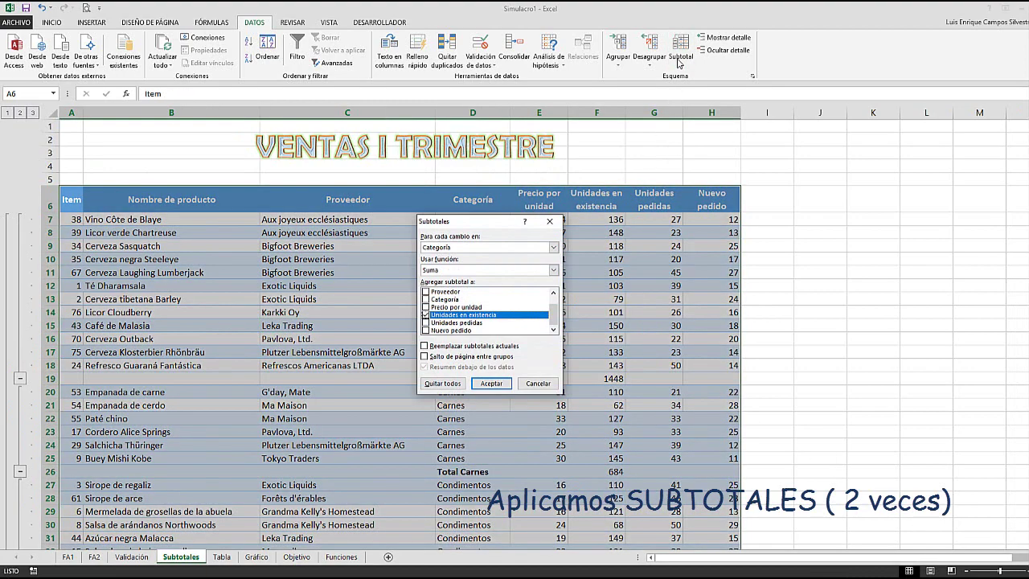
pyautogui.click(553, 247)
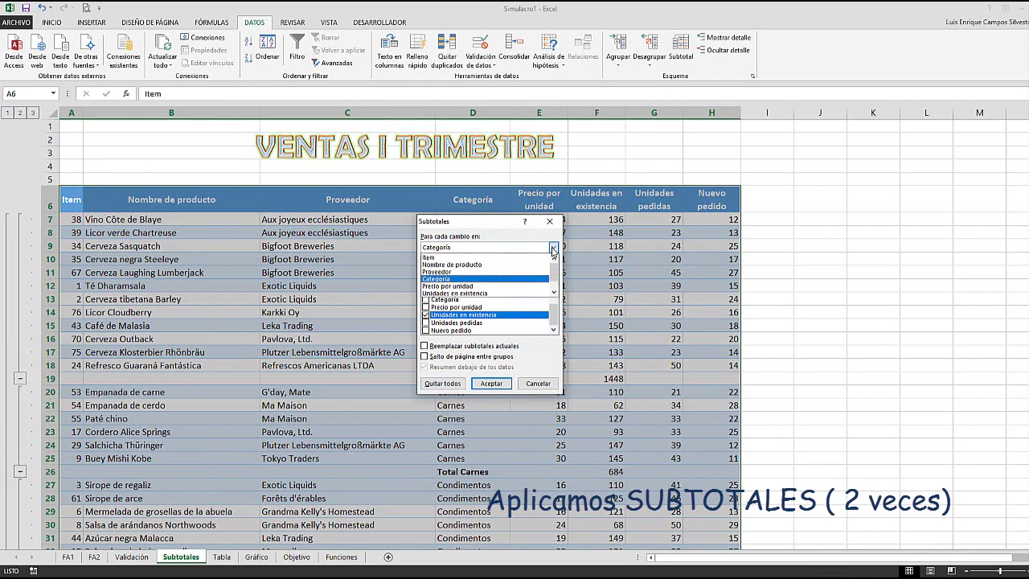
pyautogui.click(513, 274)
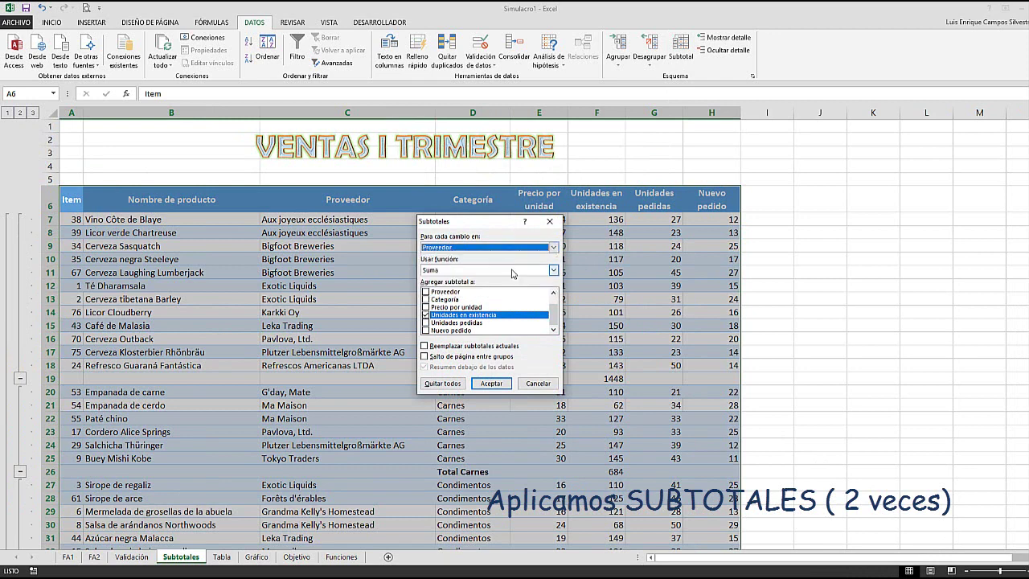
pyautogui.click(490, 383)
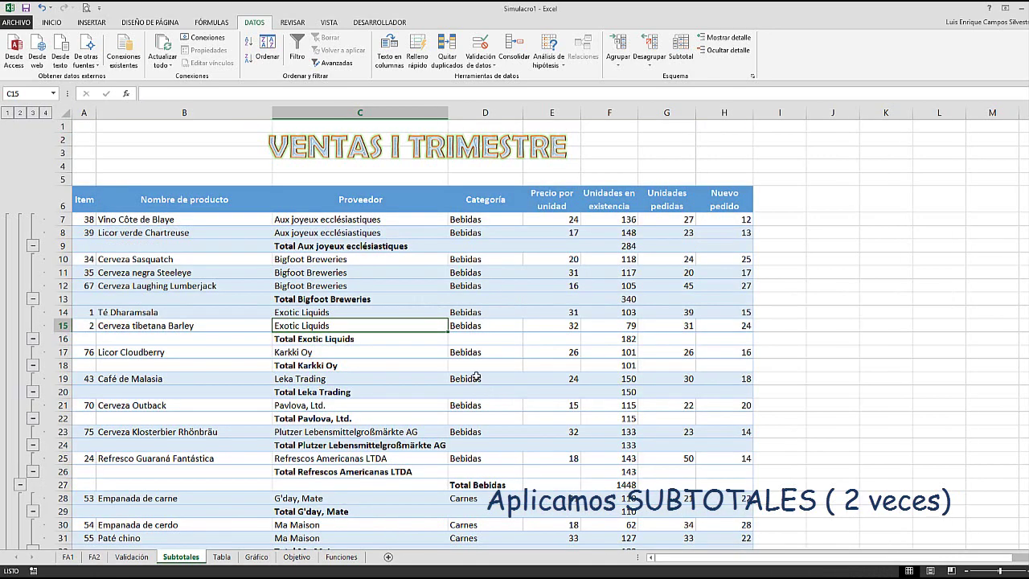
pyautogui.click(32, 114)
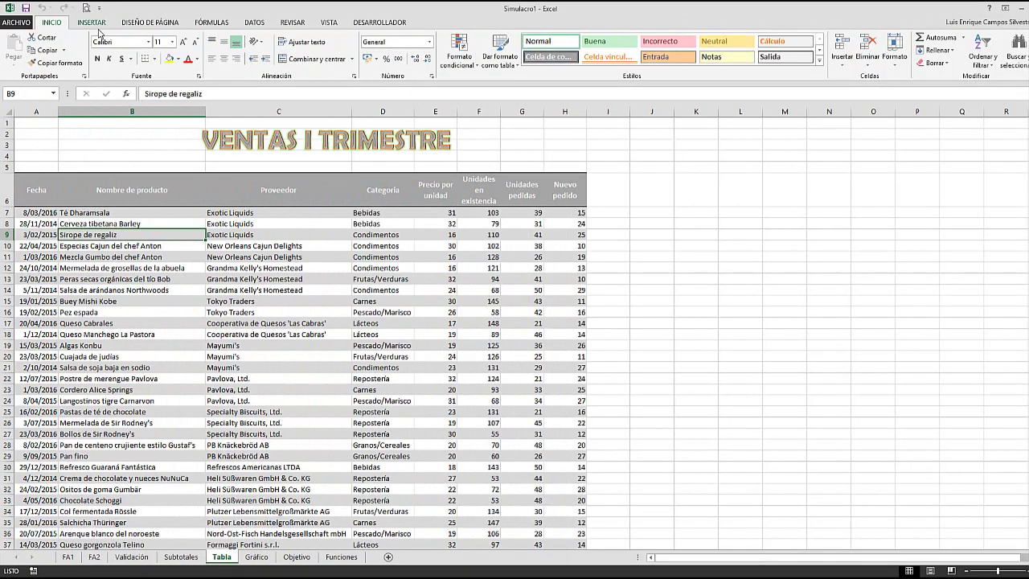
# Step: Create a pivot table from range A6:H83 of the Tabla sheet, placed on the same existing sheet at cell K7
pyautogui.click(98, 25)
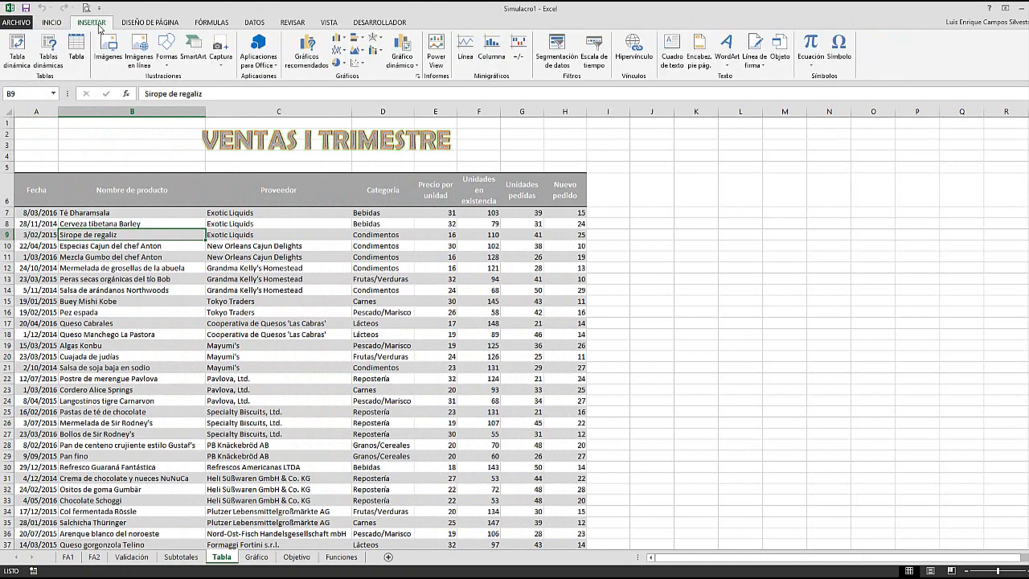
pyautogui.click(24, 65)
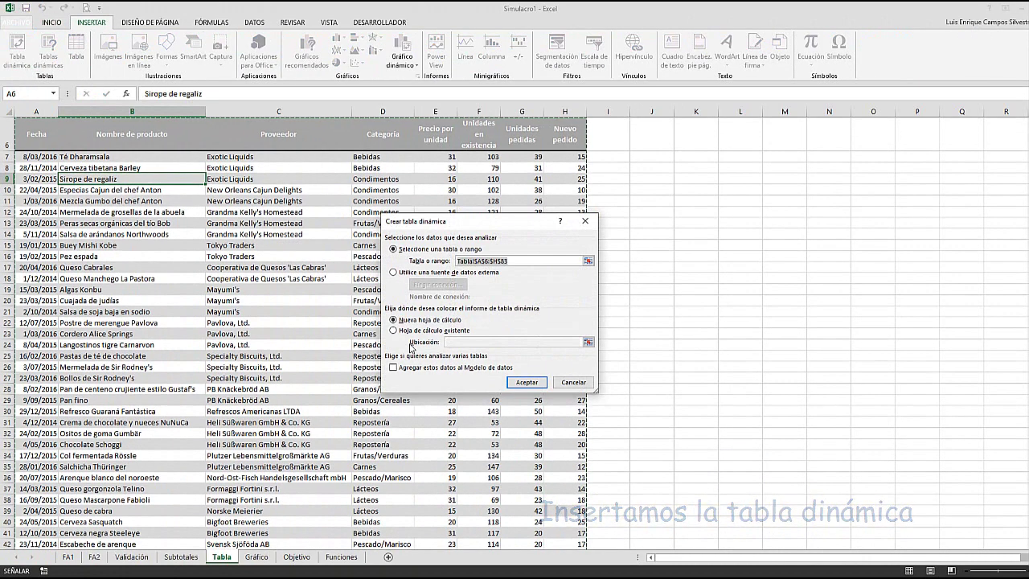
pyautogui.click(392, 330)
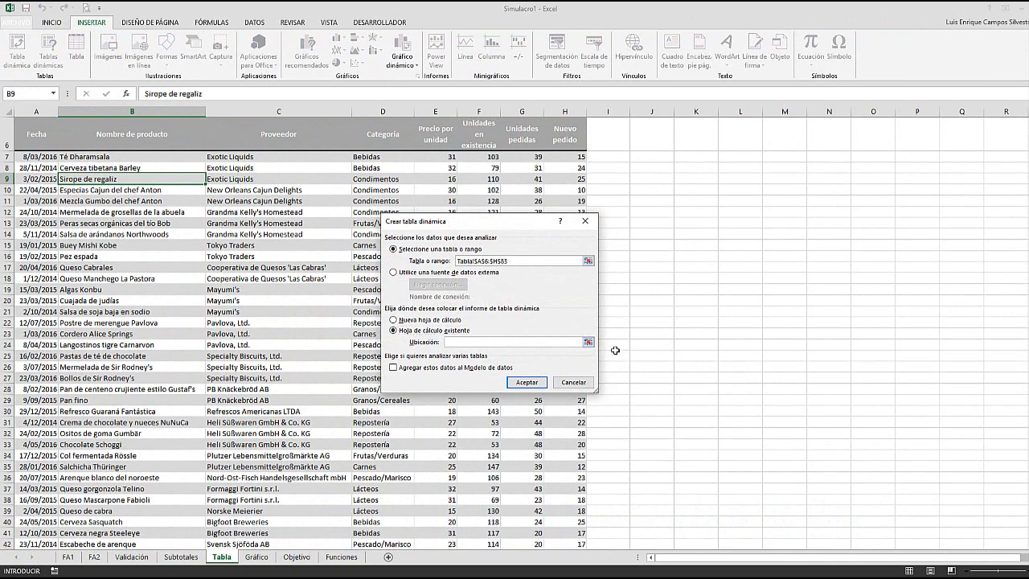
pyautogui.click(588, 342)
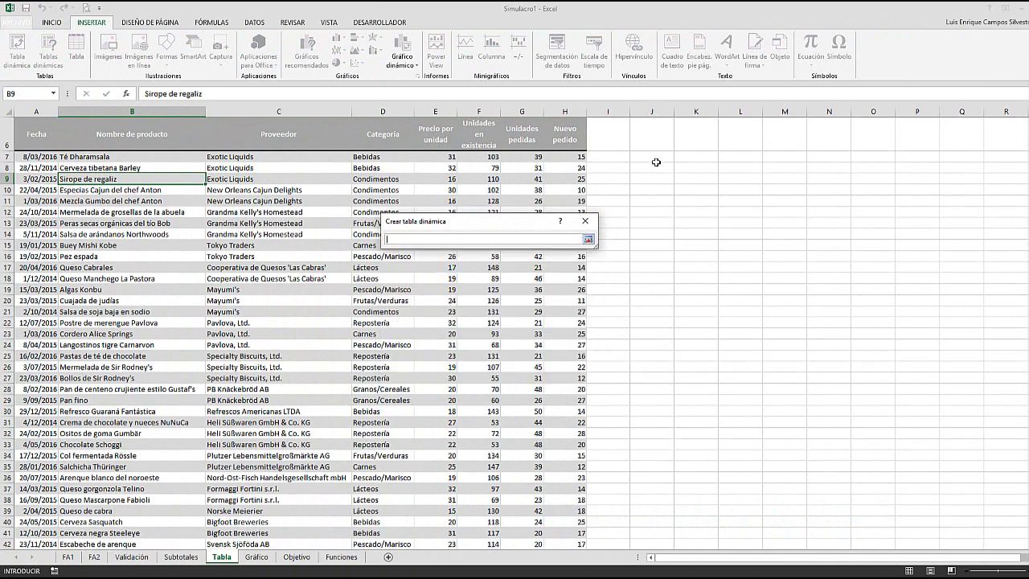
pyautogui.click(656, 157)
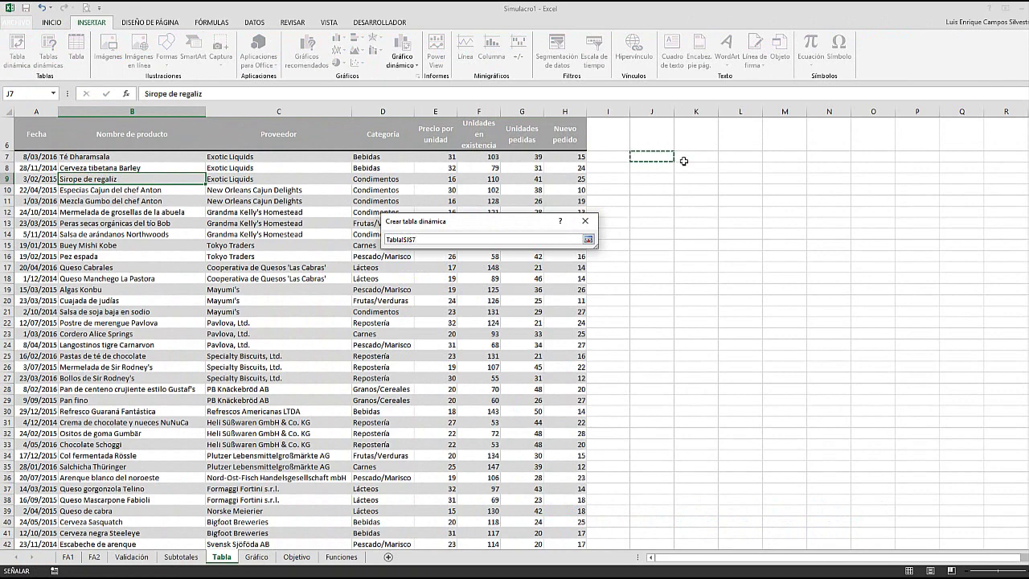
pyautogui.click(684, 158)
pyautogui.click(587, 241)
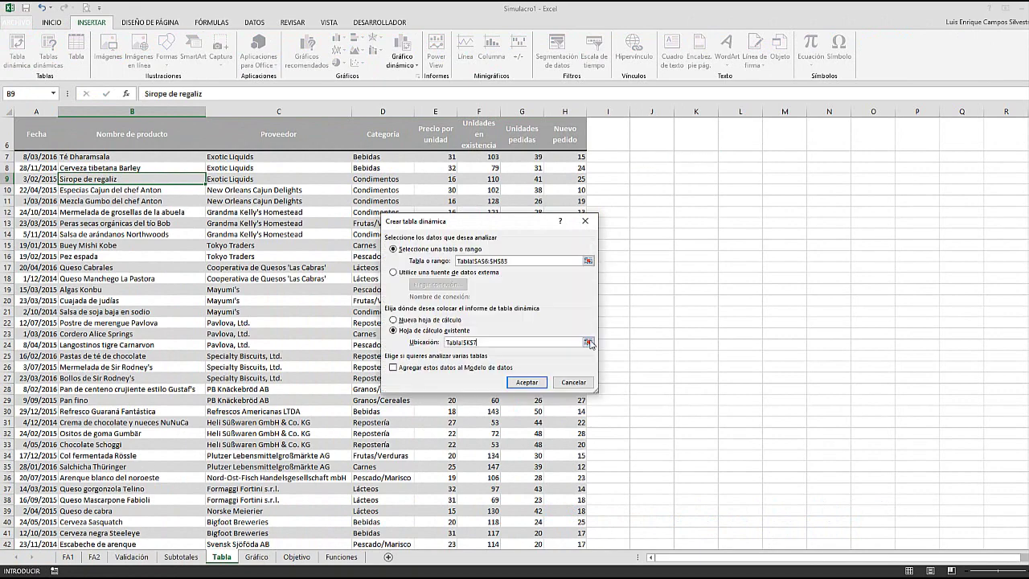
pyautogui.click(538, 385)
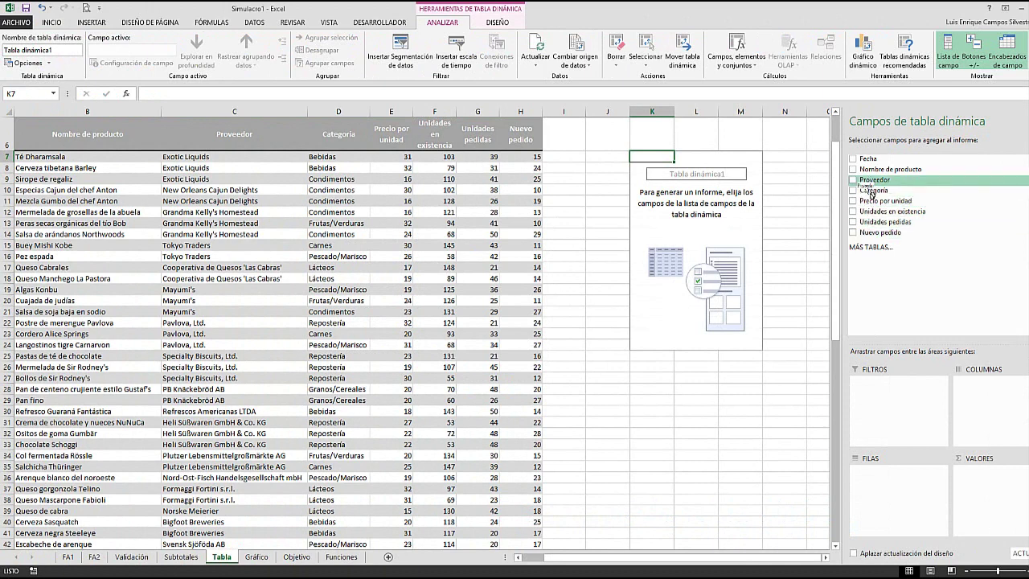
# Step: Lay out the pivot table with Proveedor as rows, Fecha as columns and the sum of Unidades pedidas as values
pyautogui.moveTo(870, 180); pyautogui.dragTo(899, 462)
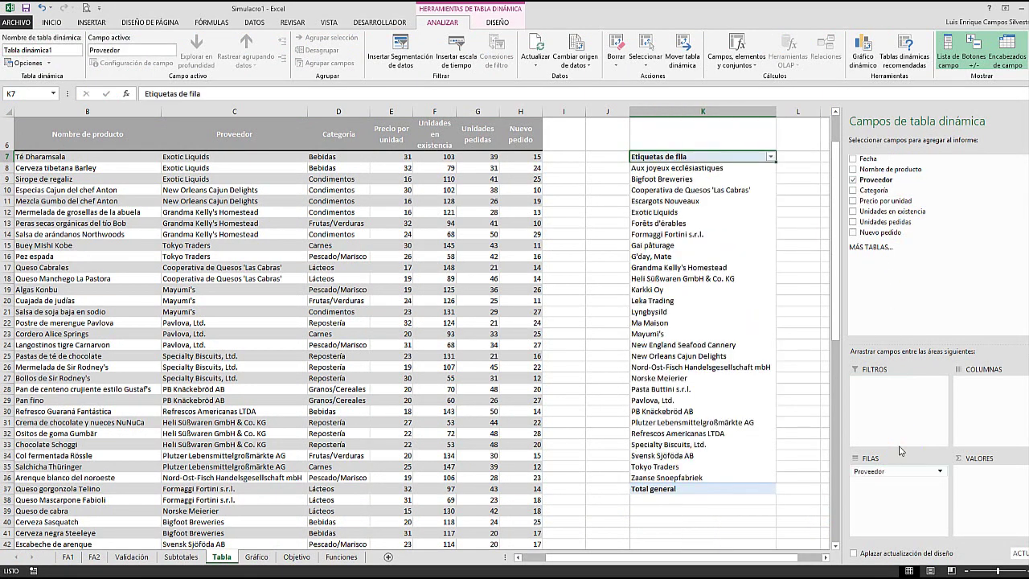
pyautogui.moveTo(883, 165); pyautogui.dragTo(995, 406)
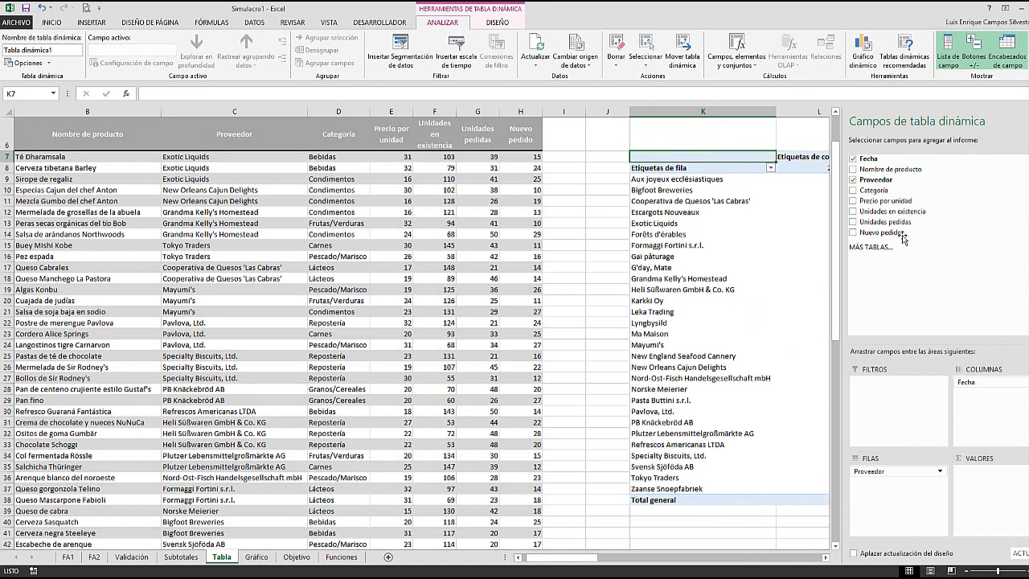
pyautogui.moveTo(894, 222); pyautogui.dragTo(980, 475)
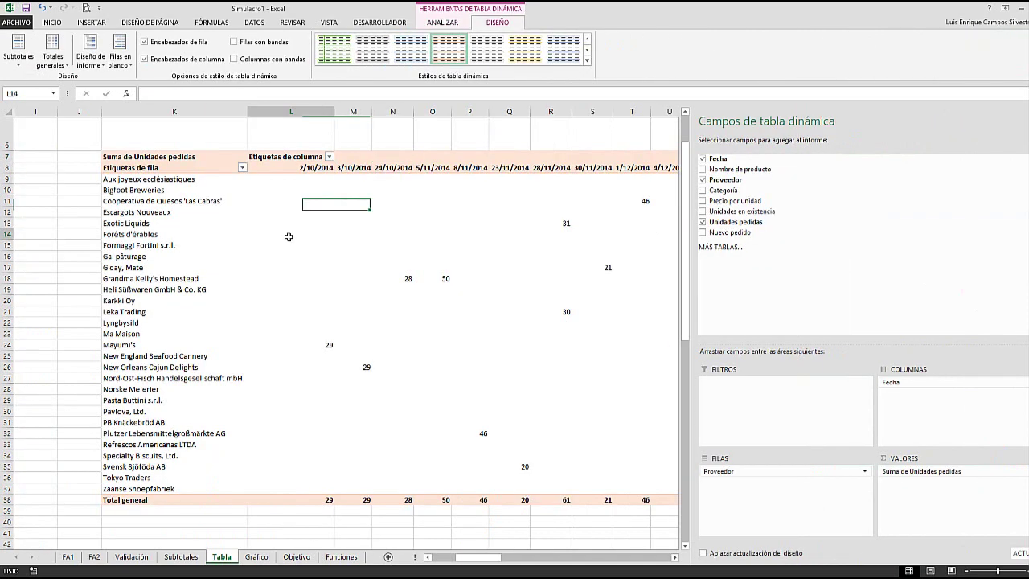
# Step: Apply a light orange pivot table style with a solid orange header to the pivot table
pyautogui.click(287, 234)
pyautogui.click(587, 64)
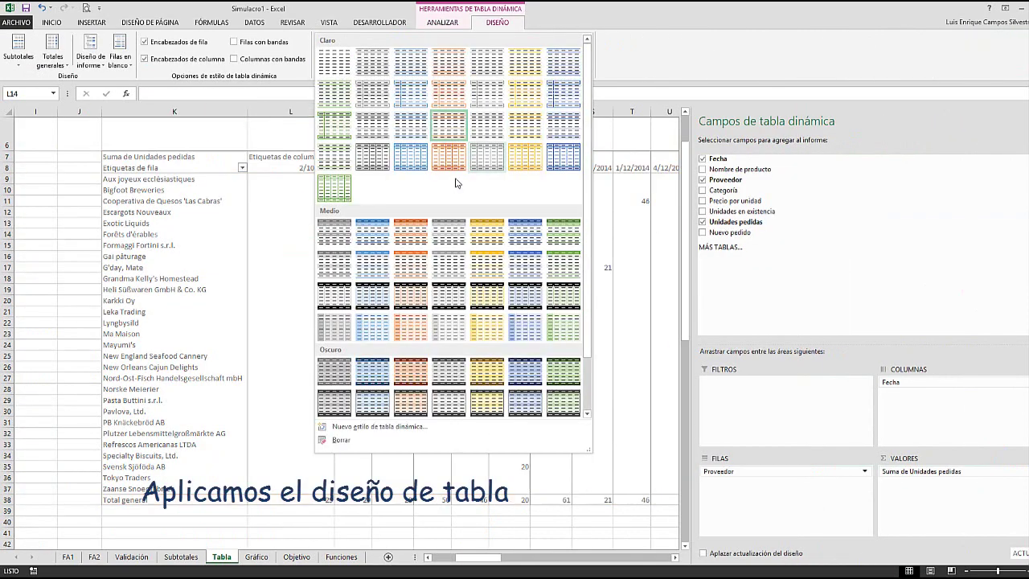
pyautogui.click(449, 125)
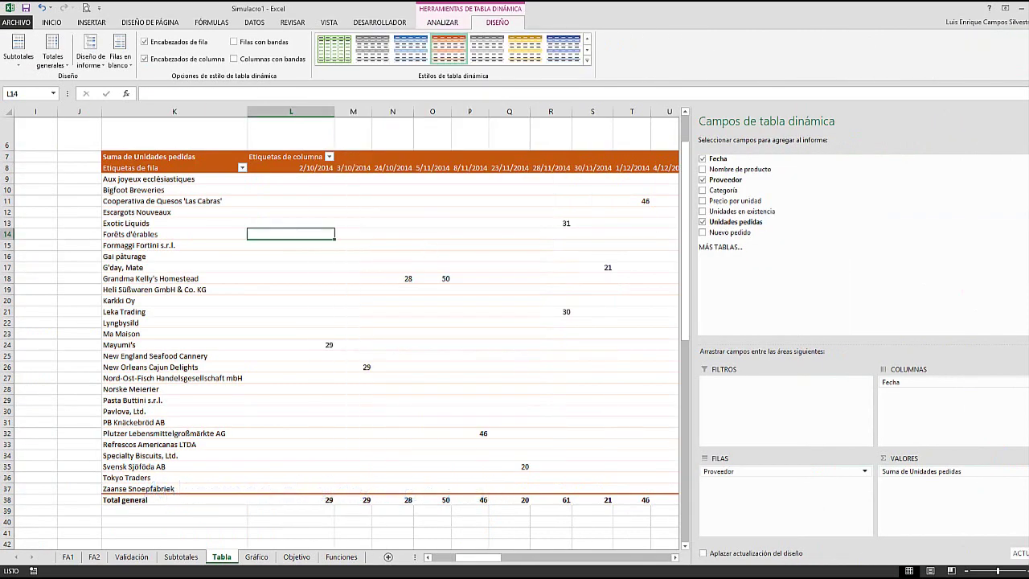
# Step: Filter the pivot table's row labels to show only the Proveedor names that begin with P
pyautogui.click(242, 168)
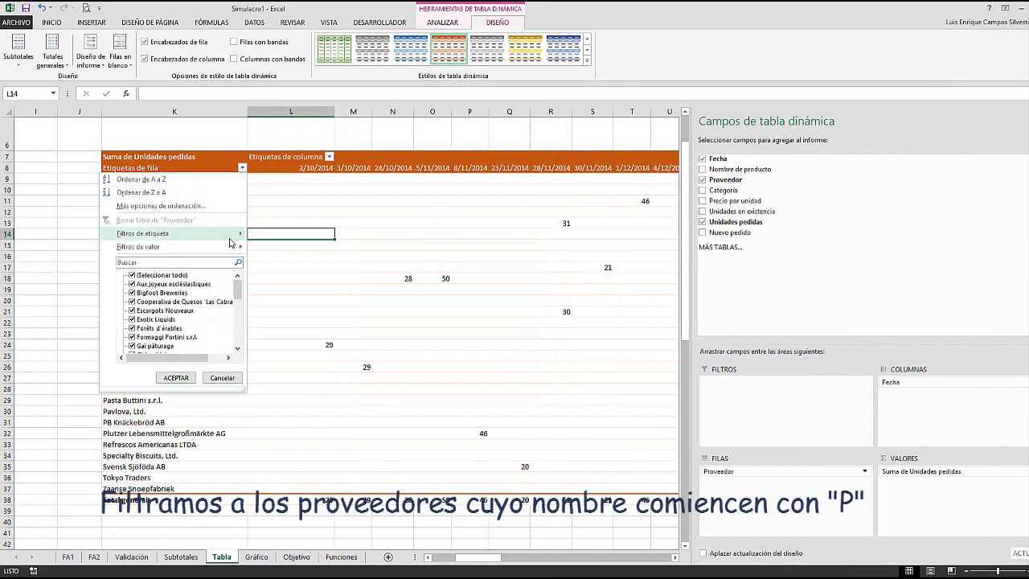
pyautogui.moveTo(225, 235)
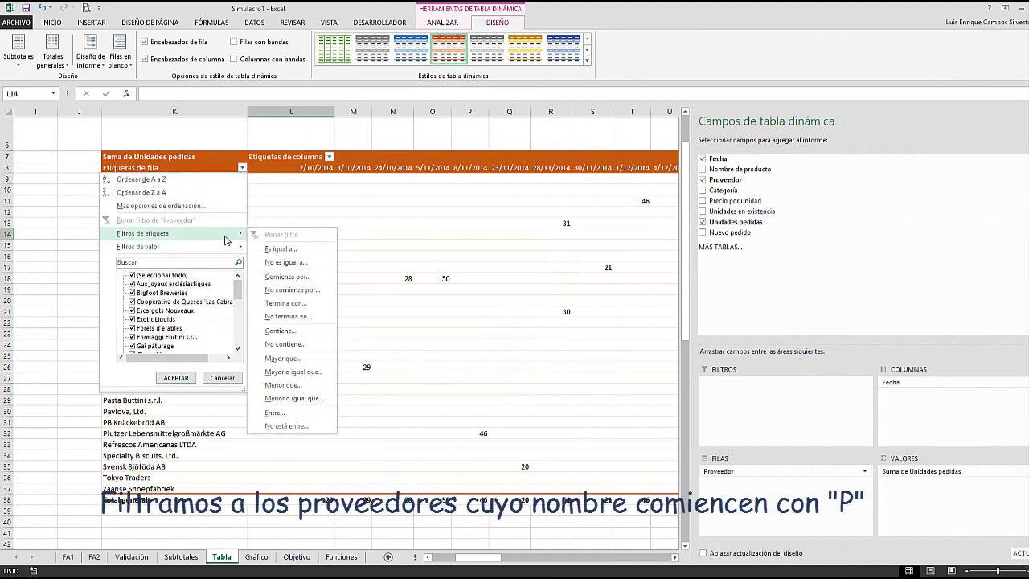
pyautogui.click(283, 278)
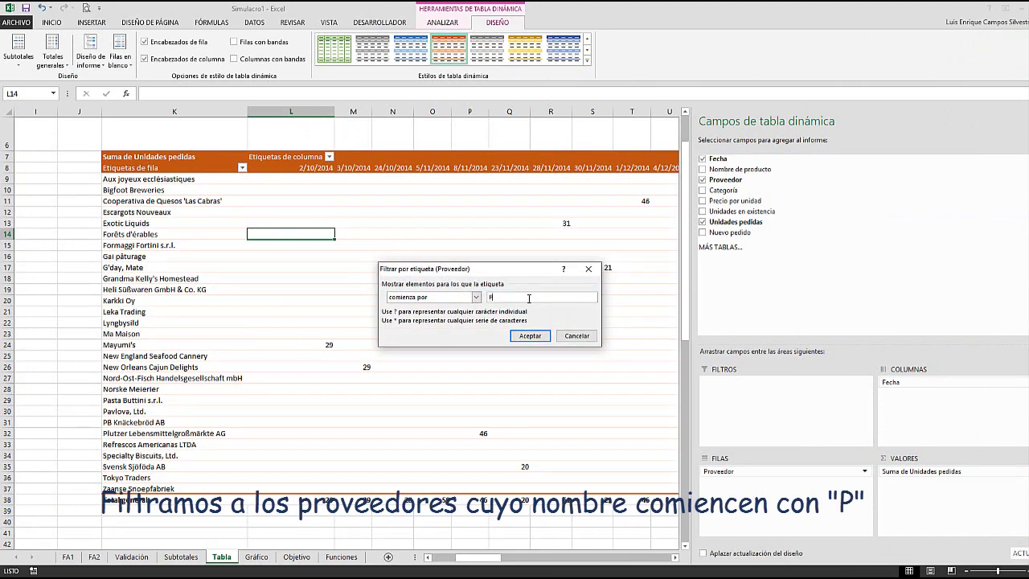
pyautogui.click(530, 336)
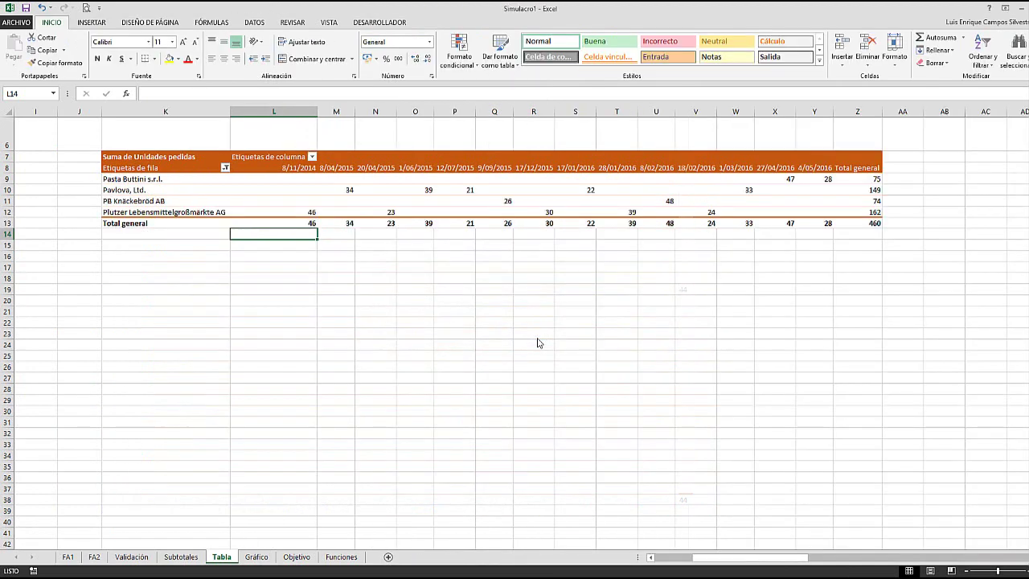
# Step: Group the pivot table's Fecha column labels by Años only, with Meses deselected
pyautogui.click(336, 167)
pyautogui.rightClick(306, 170)
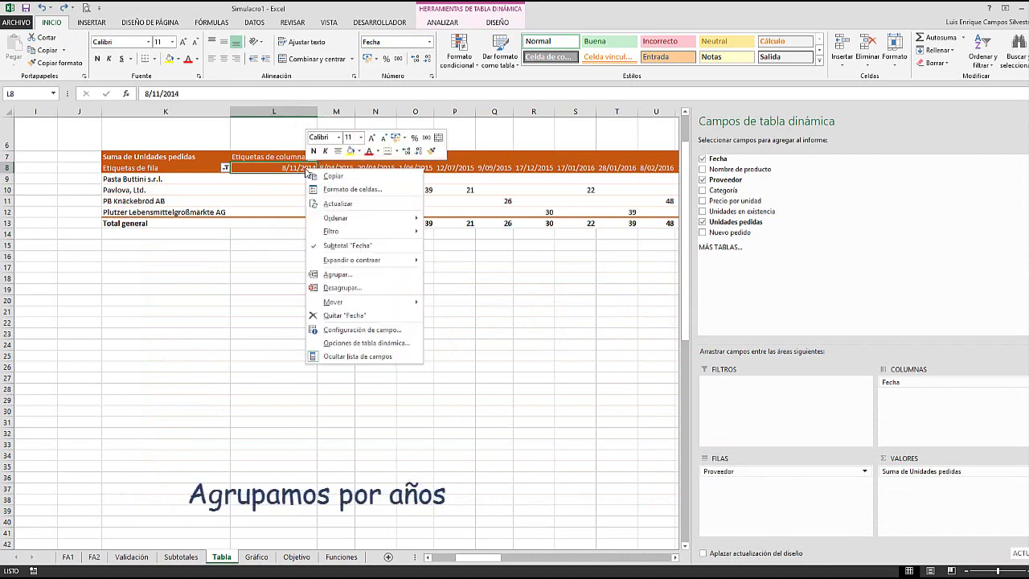
pyautogui.click(342, 275)
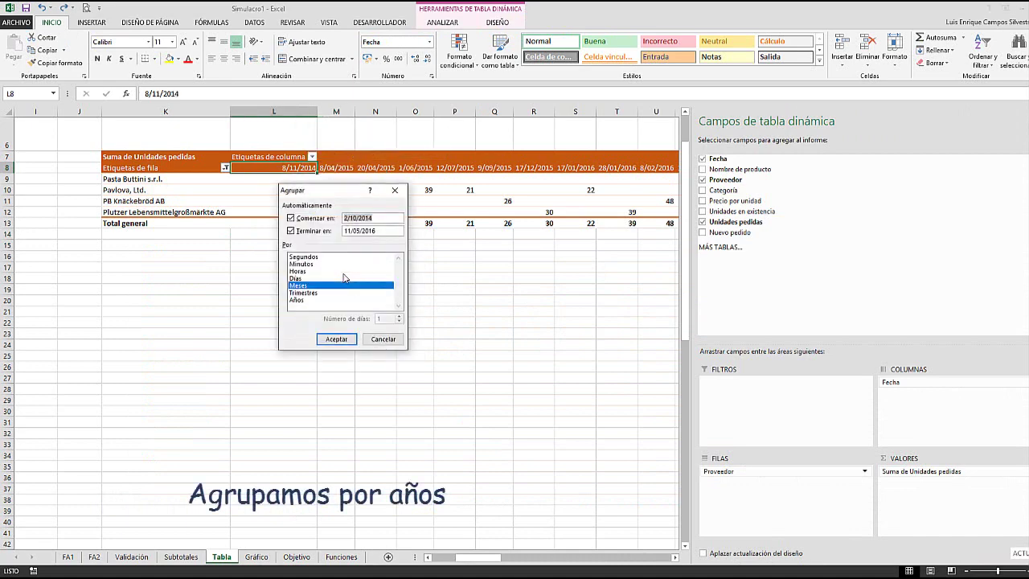
pyautogui.click(307, 299)
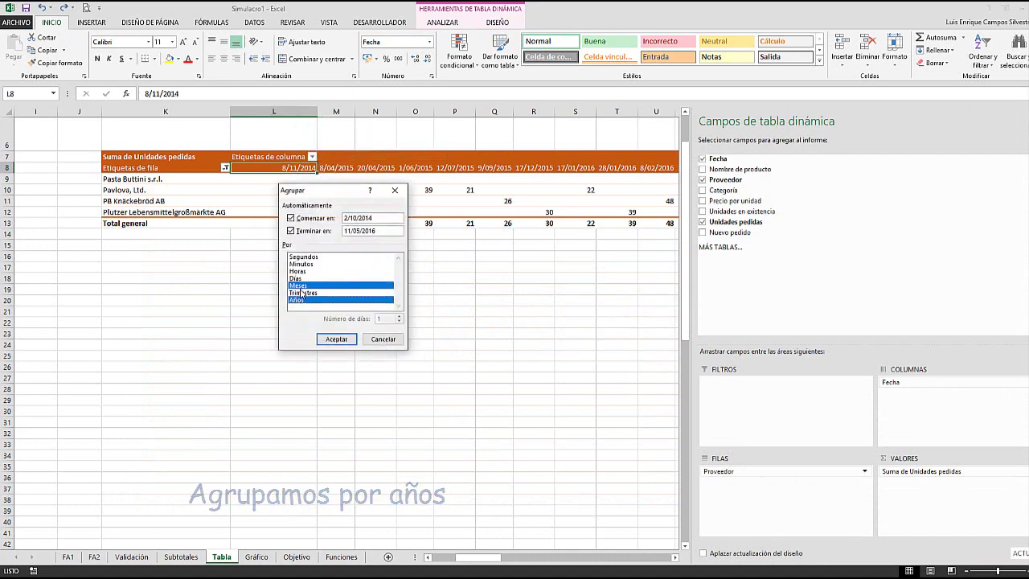
pyautogui.click(302, 286)
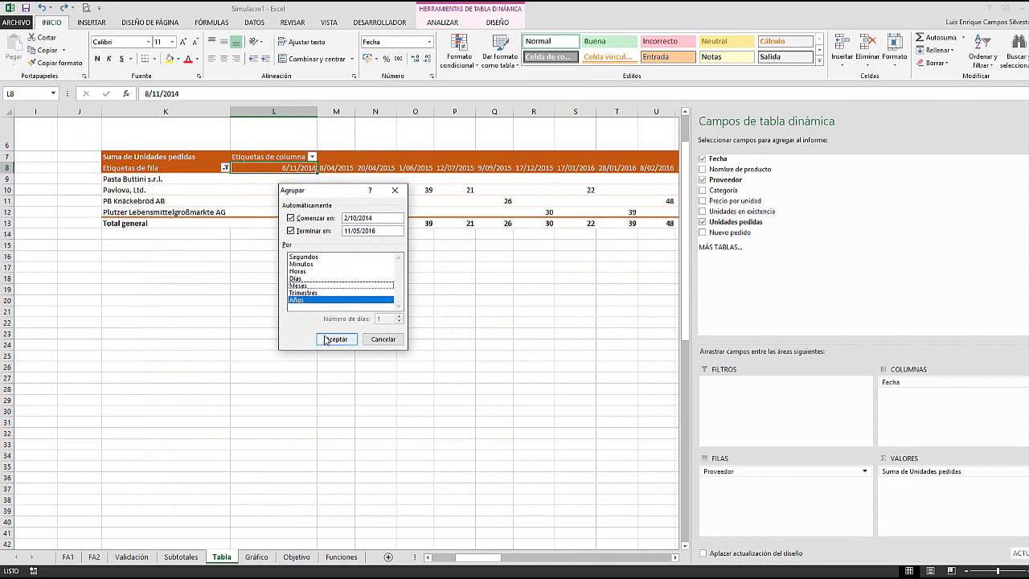
pyautogui.click(331, 338)
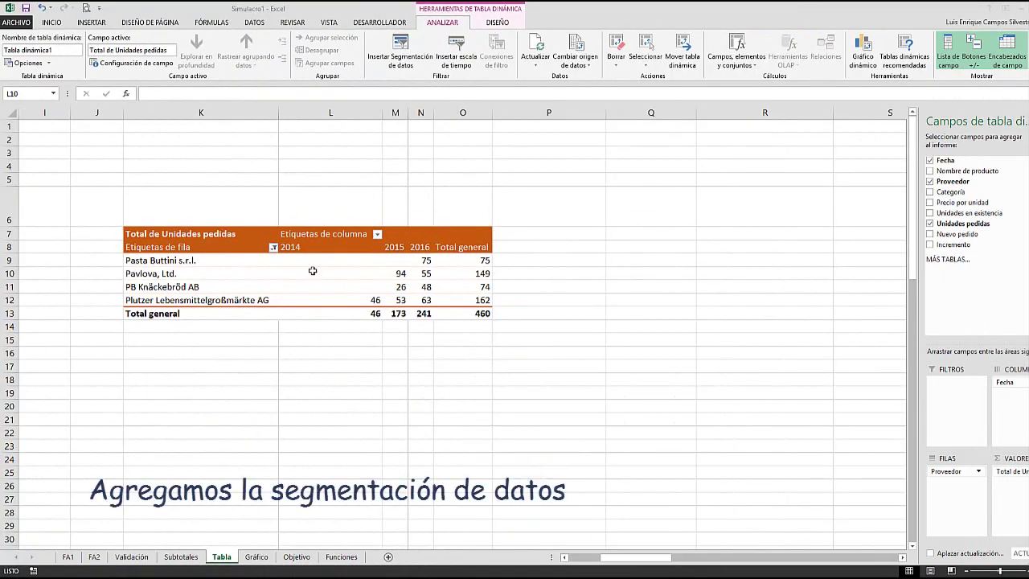
# Step: Insert a Categoría slicer for the pivot table and place it beside the table, starting near cell P2
pyautogui.click(324, 270)
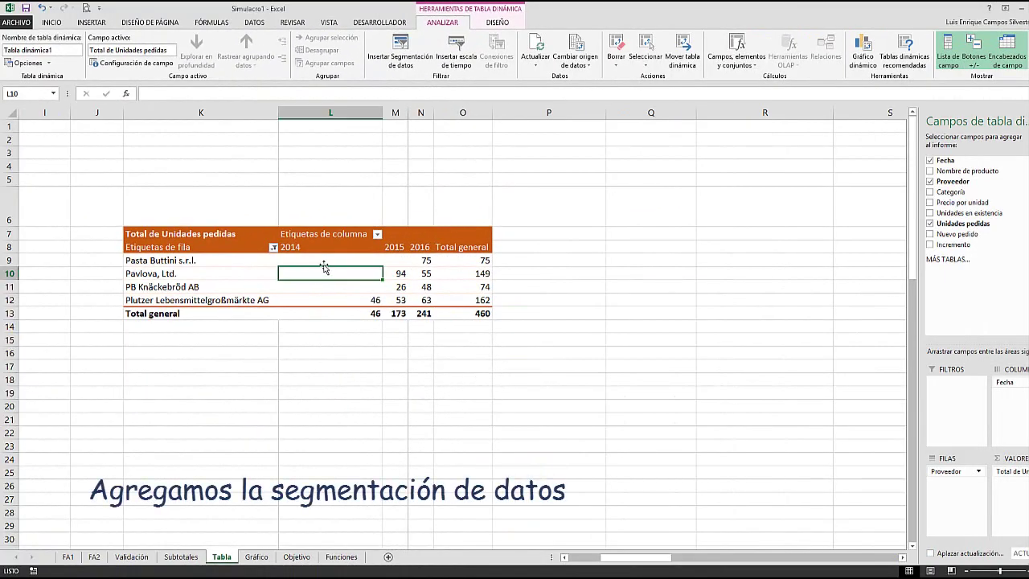
pyautogui.click(497, 24)
pyautogui.click(448, 25)
pyautogui.click(400, 53)
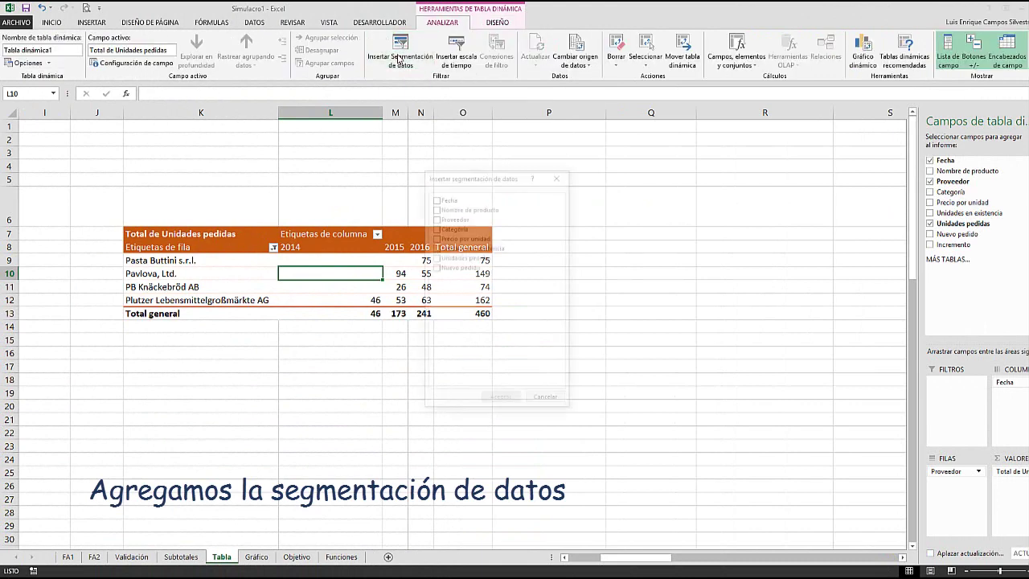
pyautogui.click(441, 229)
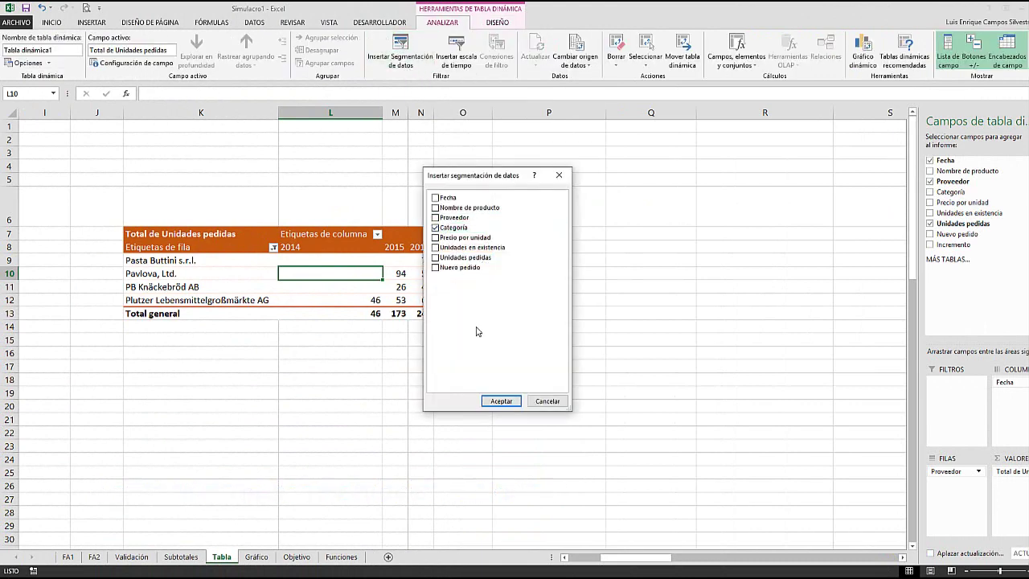
pyautogui.click(499, 401)
pyautogui.moveTo(454, 259); pyautogui.dragTo(546, 143)
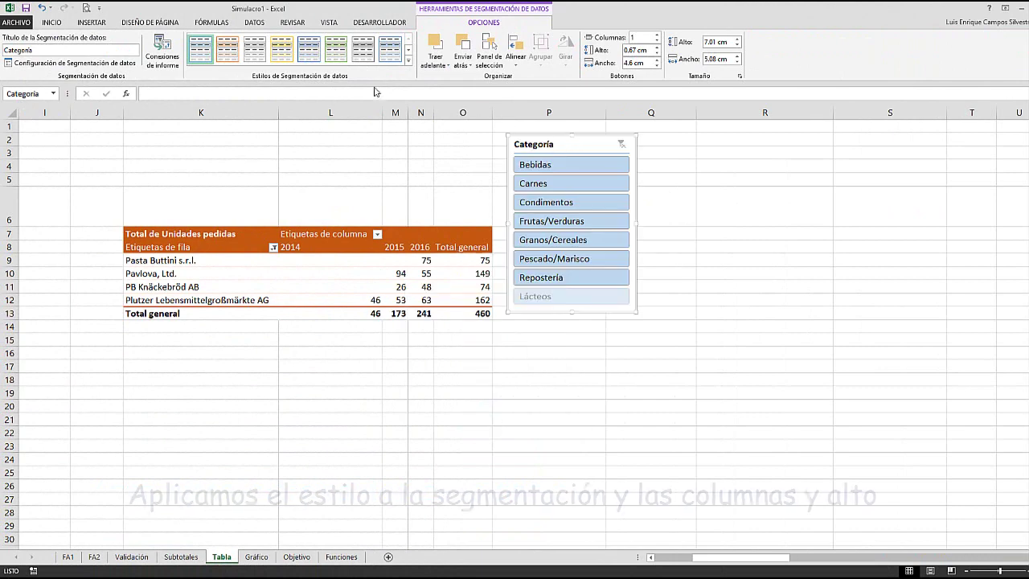
# Step: Apply the dark green style to the Categoría slicer and arrange its buttons in 3 columns
pyautogui.click(409, 66)
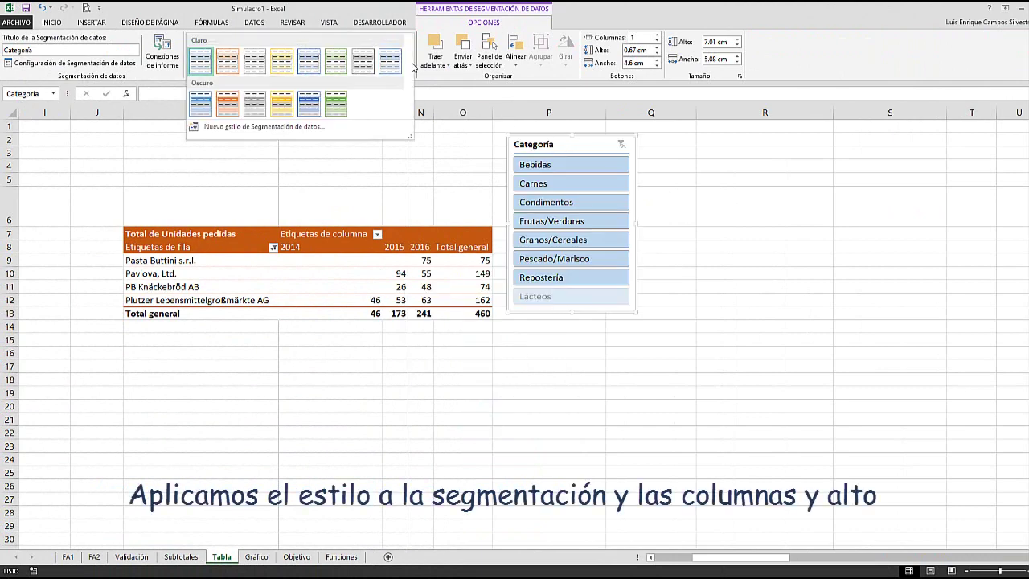
pyautogui.click(333, 106)
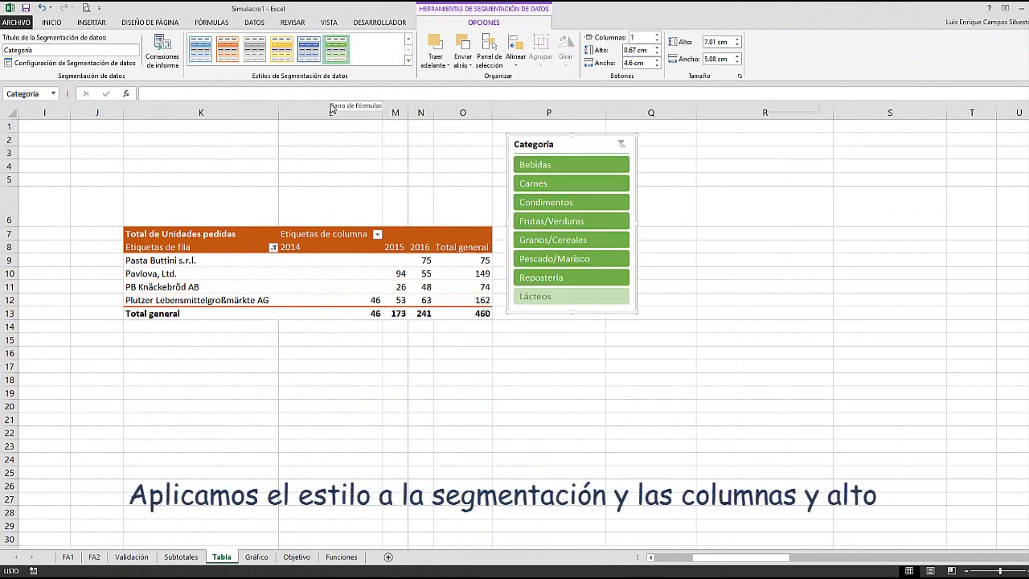
pyautogui.click(657, 36)
pyautogui.click(657, 36)
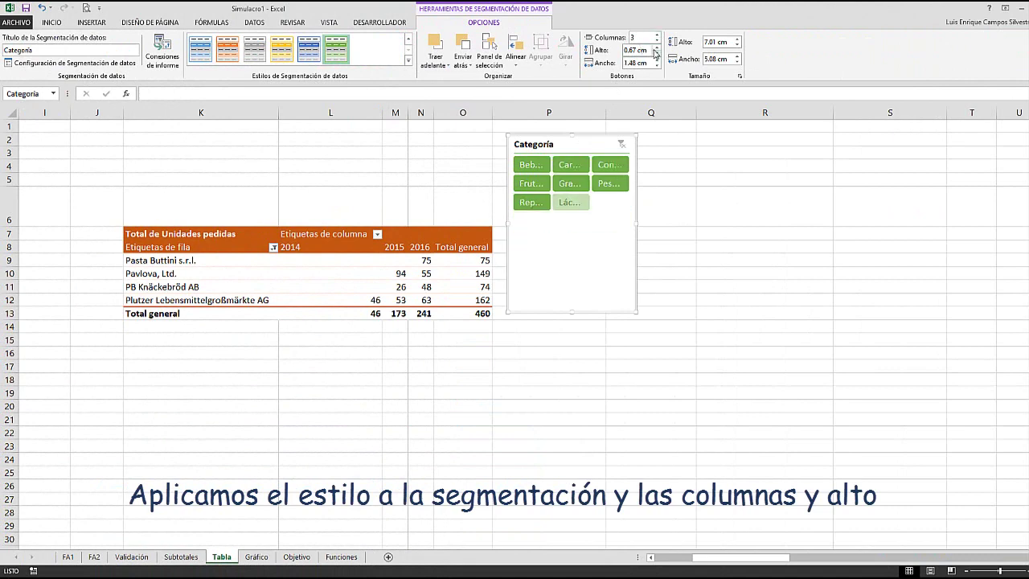
# Step: Increase the slicer's button height to 1.9 cm and widen the slicer to about 13.18 cm
pyautogui.click(656, 48)
pyautogui.click(656, 48)
pyautogui.click(656, 48)
pyautogui.click(656, 49)
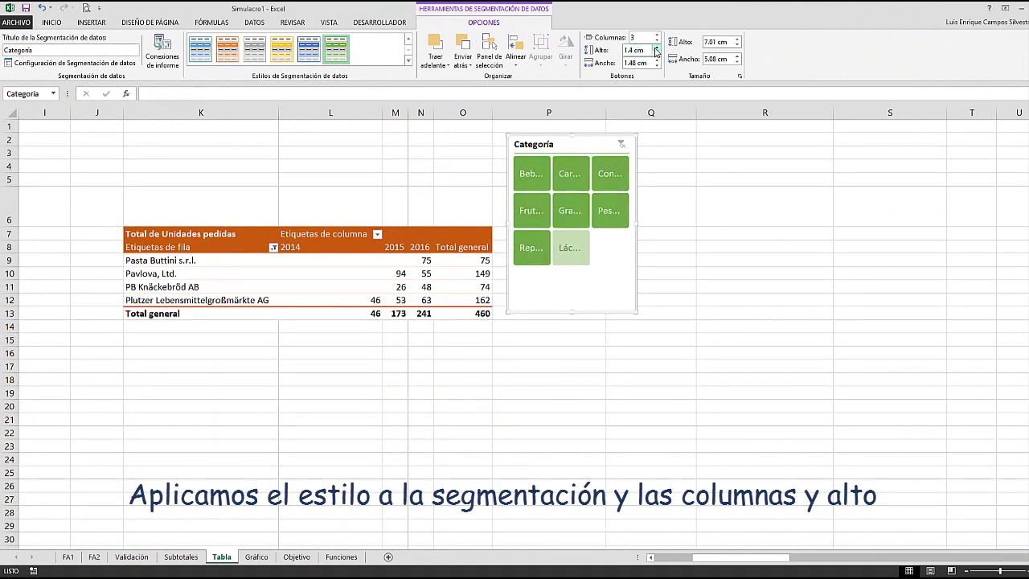
pyautogui.click(656, 48)
pyautogui.click(656, 48)
pyautogui.click(656, 48)
pyautogui.click(656, 49)
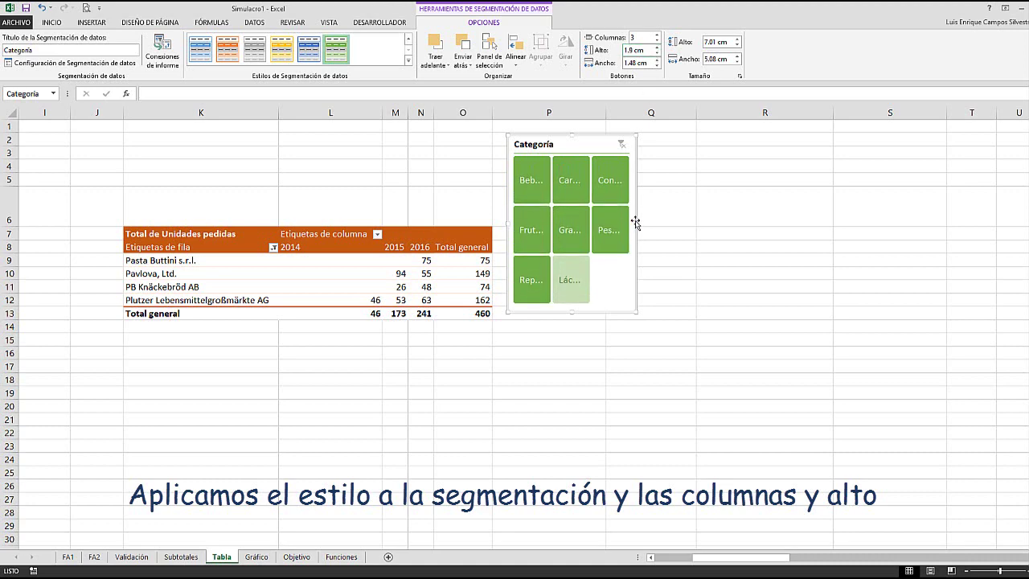
pyautogui.moveTo(656, 223); pyautogui.dragTo(838, 222)
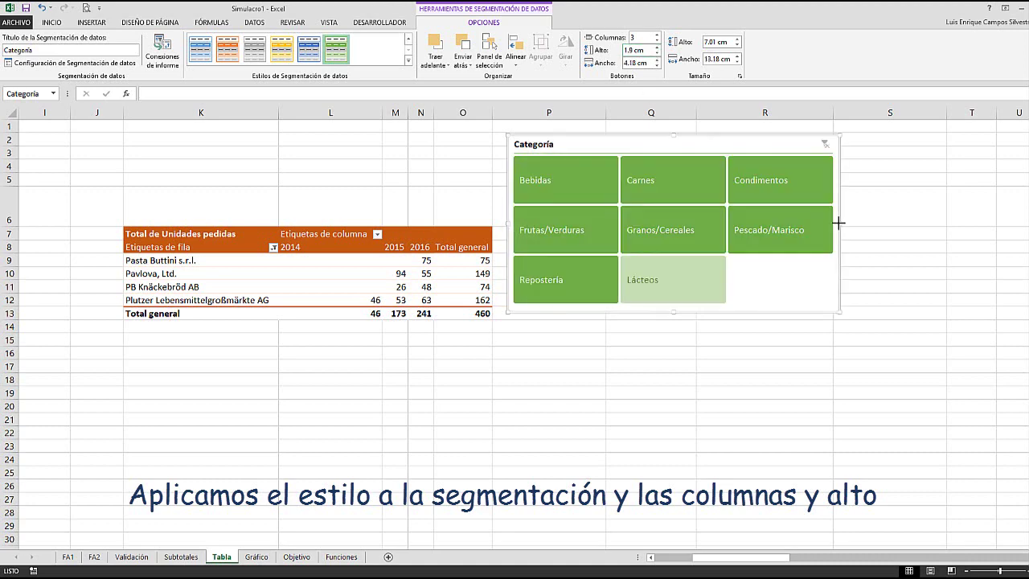
# Step: Reduce the slicer's button height to 1.2 cm and shorten the slicer to about 5.02 cm high
pyautogui.click(656, 53)
pyautogui.click(656, 53)
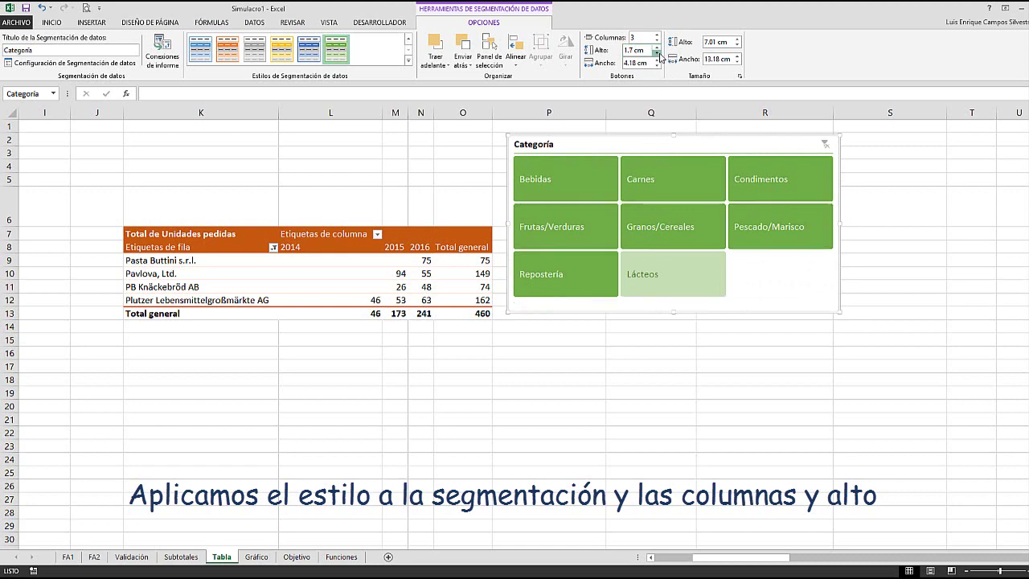
pyautogui.click(656, 53)
pyautogui.click(656, 53)
pyautogui.click(656, 53)
pyautogui.click(656, 53)
pyautogui.click(656, 53)
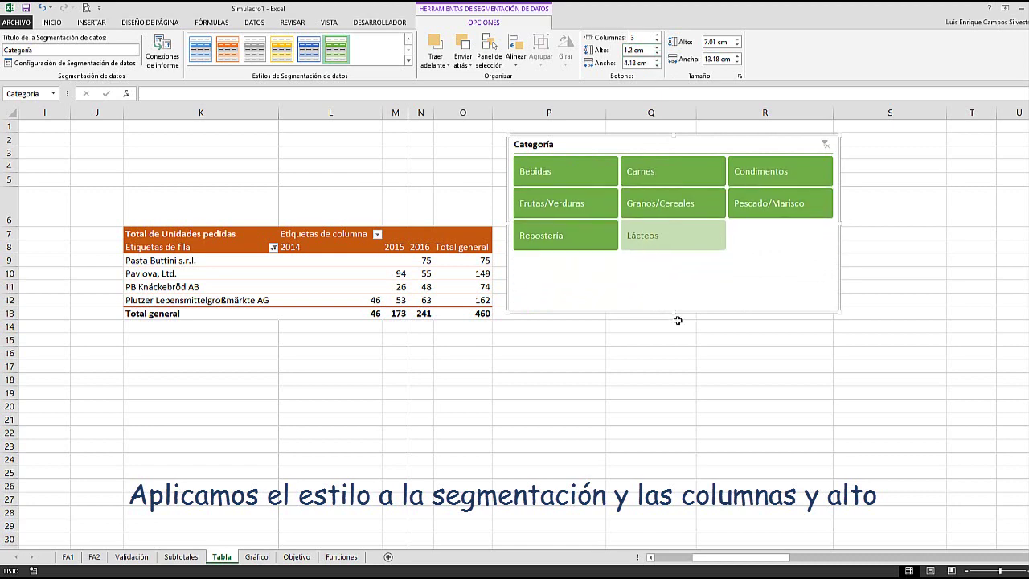
pyautogui.moveTo(675, 313); pyautogui.dragTo(680, 262)
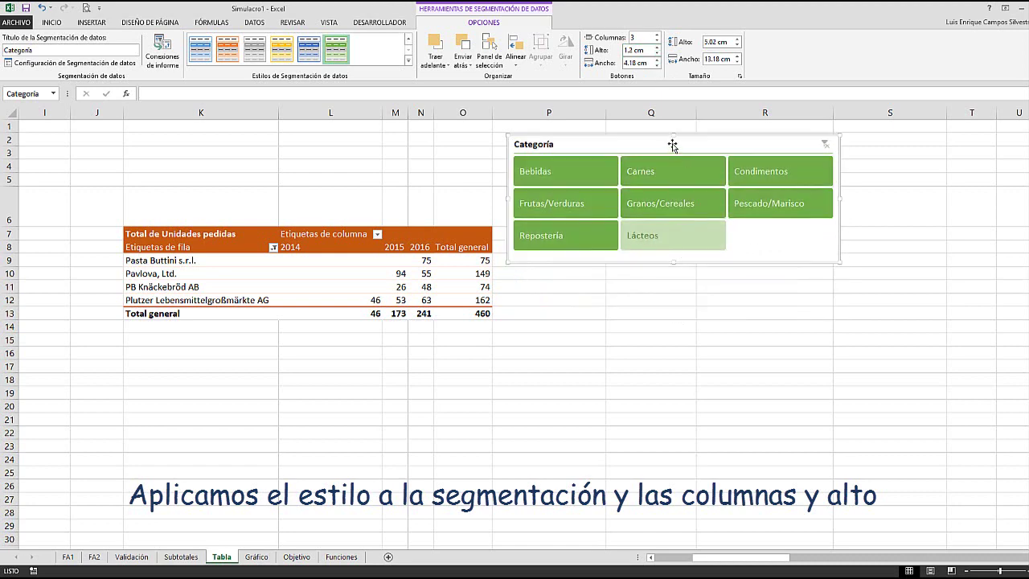
pyautogui.moveTo(672, 145)
pyautogui.mouseDown()
pyautogui.moveTo(448, 193)
pyautogui.moveTo(266, 130)
pyautogui.moveTo(599, 153)
pyautogui.moveTo(678, 141)
pyautogui.mouseUp()
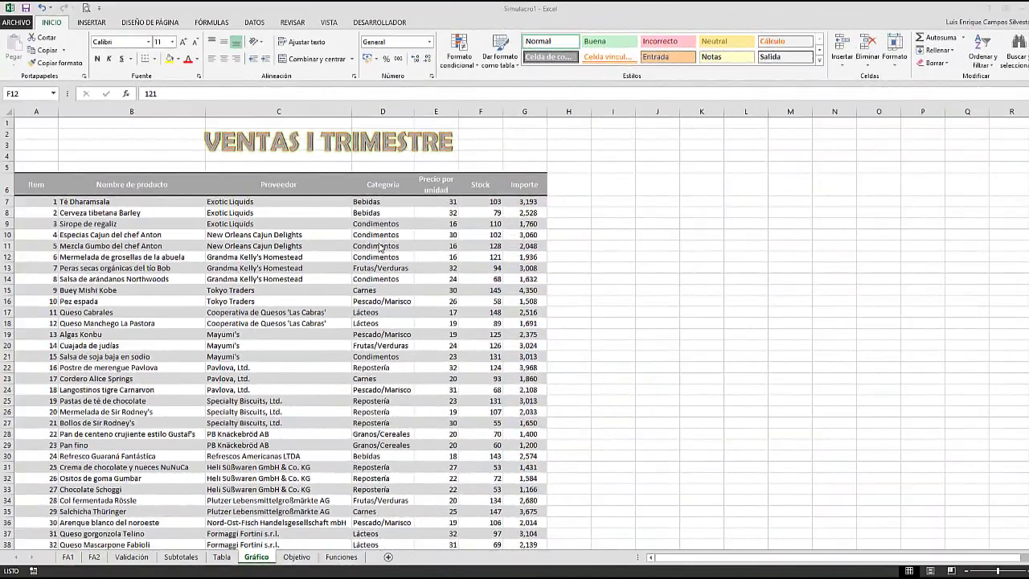
# Step: Insert a pivot chart from the sales data A6:G83 into the existing Gráfico sheet at cell K7
pyautogui.click(378, 242)
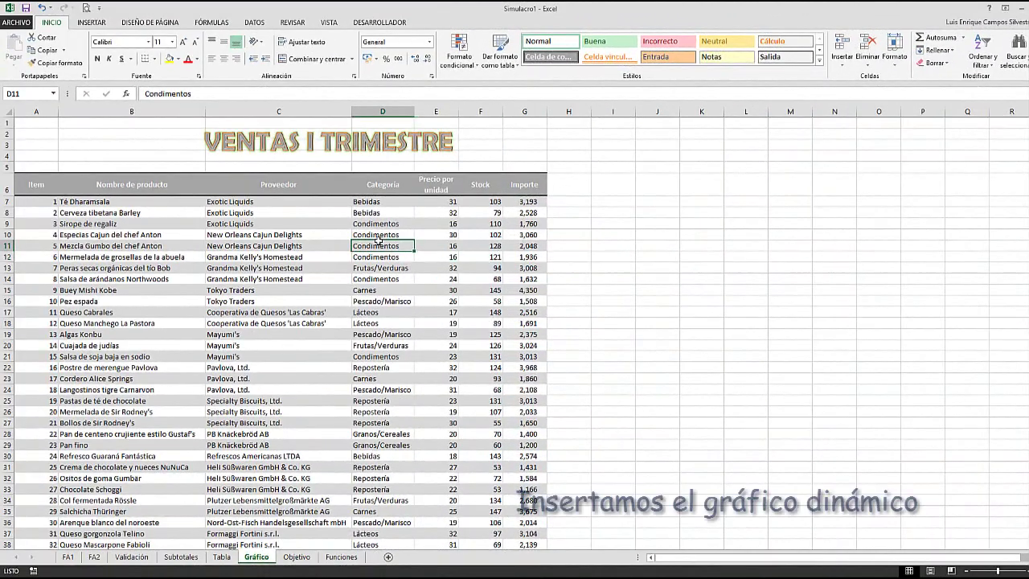
pyautogui.click(90, 23)
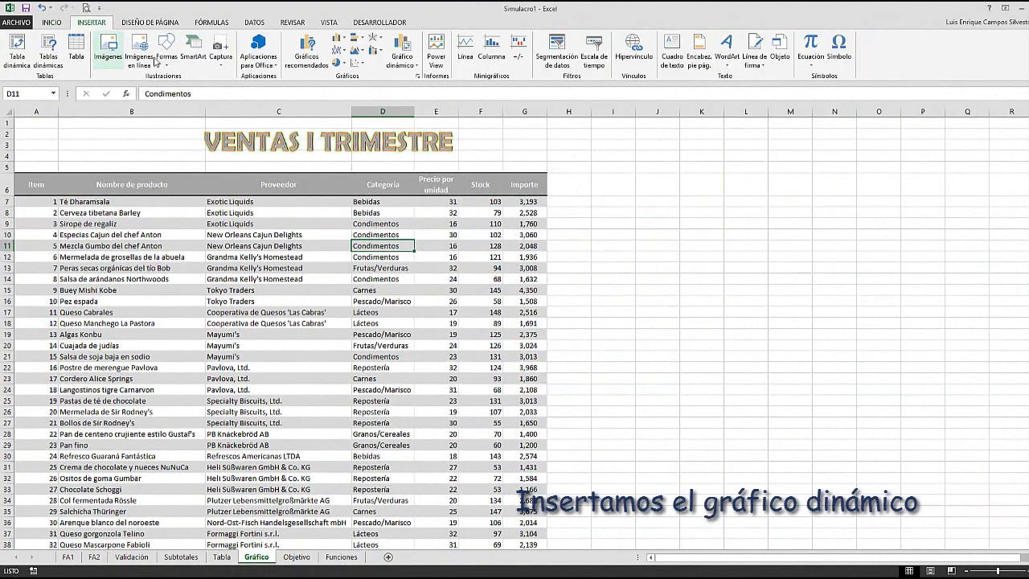
pyautogui.click(414, 68)
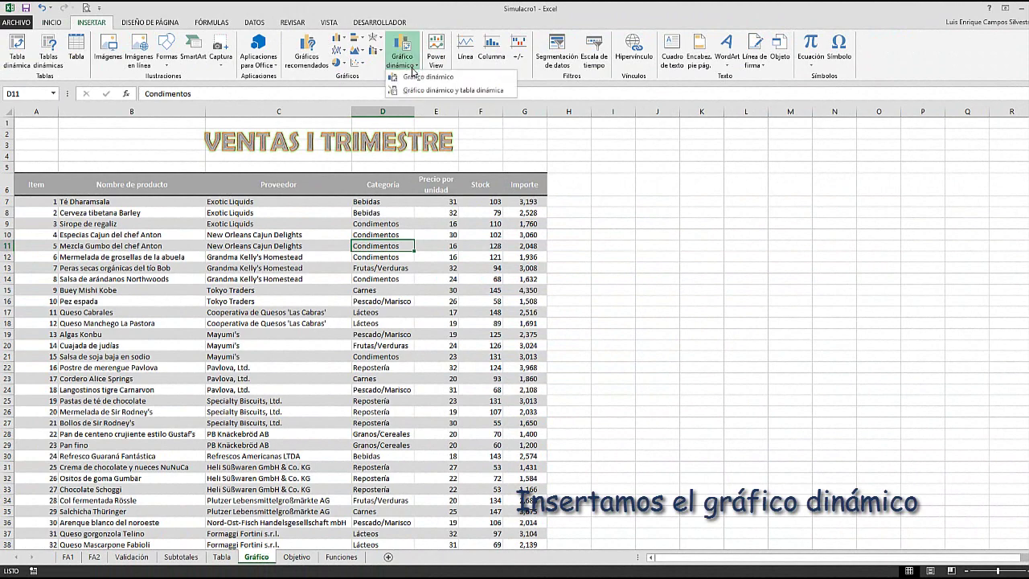
pyautogui.click(415, 76)
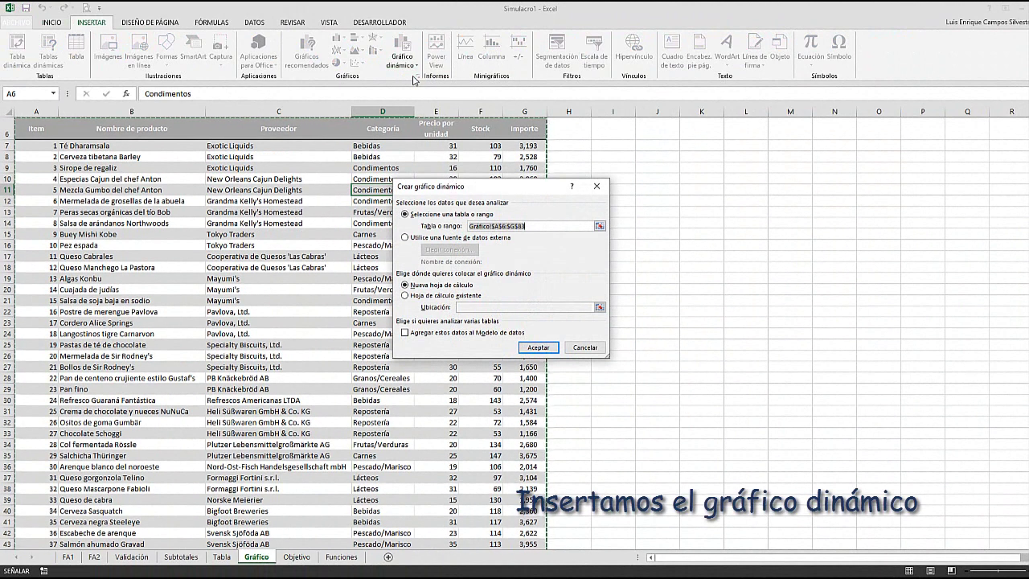
pyautogui.click(422, 297)
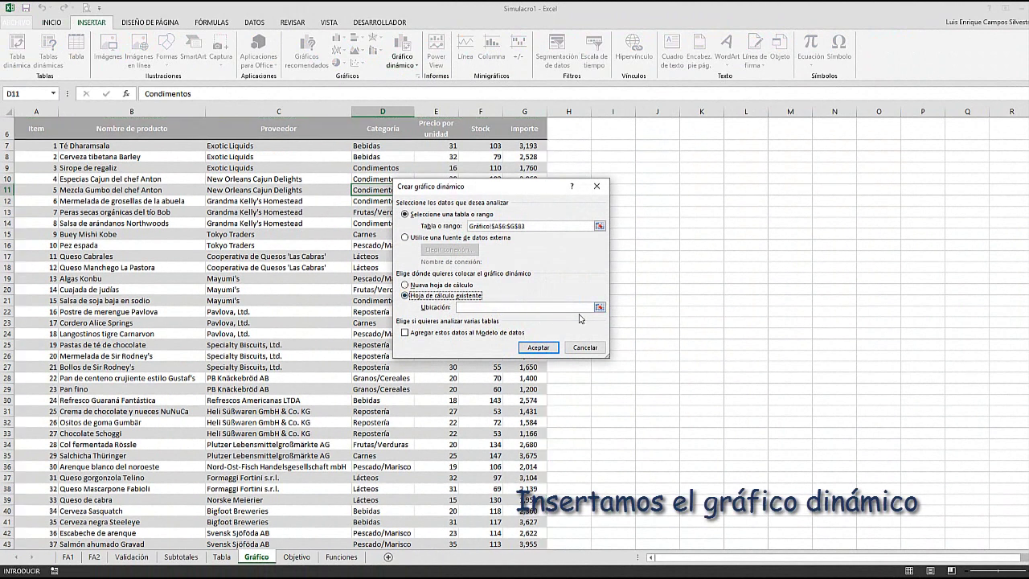
pyautogui.click(599, 308)
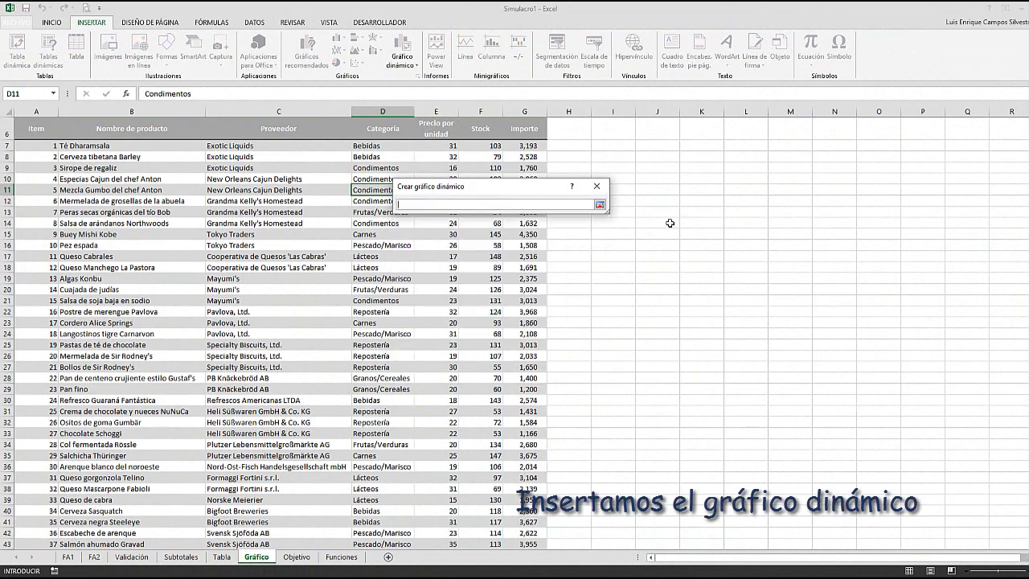
pyautogui.click(688, 145)
pyautogui.click(599, 204)
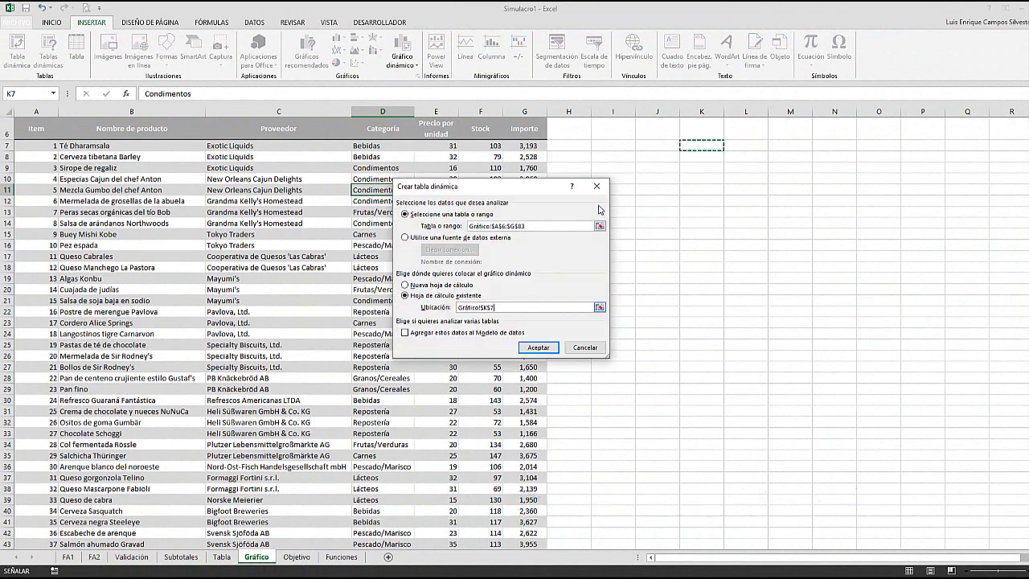
pyautogui.click(538, 347)
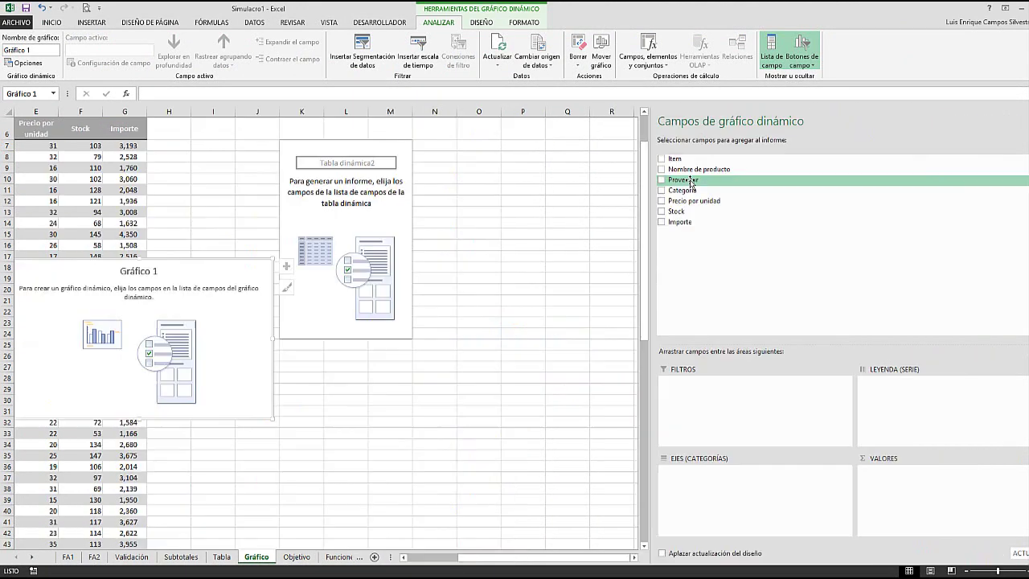
# Step: Lay out the pivot chart with Proveedor as legend series, Categoría as axis categories and Importe as values
pyautogui.moveTo(687, 182); pyautogui.dragTo(882, 388)
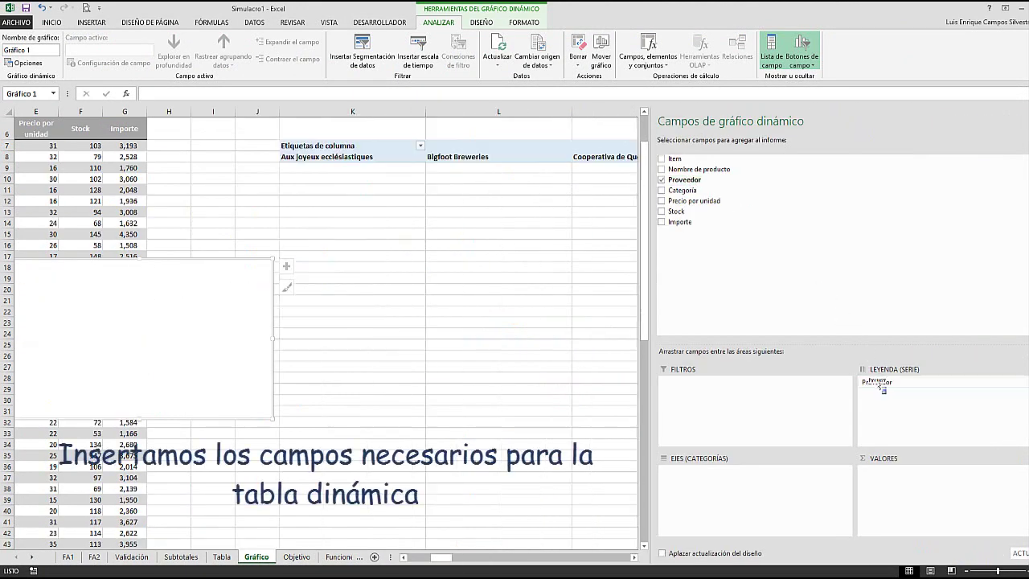
pyautogui.moveTo(688, 191); pyautogui.dragTo(721, 492)
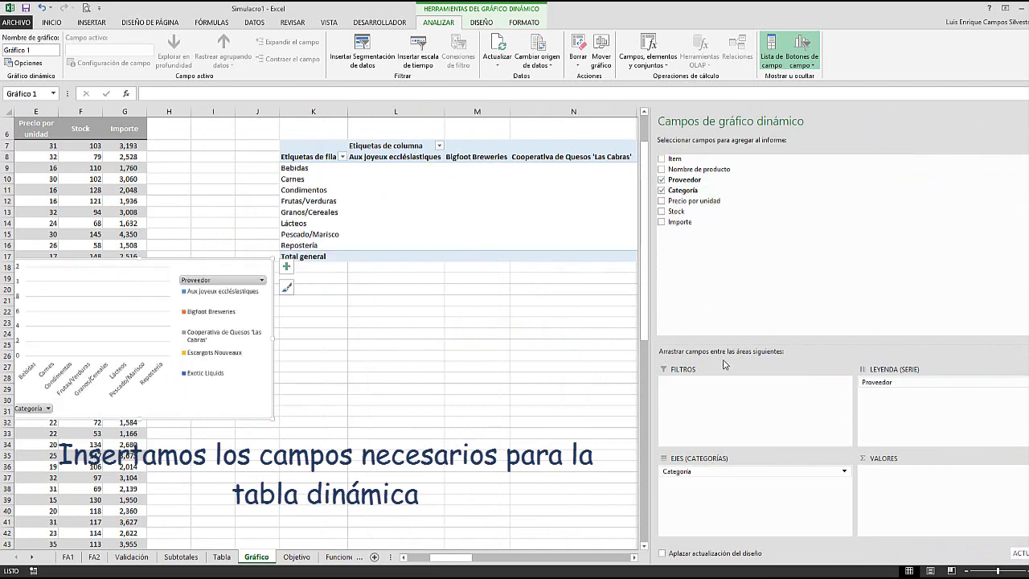
pyautogui.moveTo(700, 225); pyautogui.dragTo(899, 490)
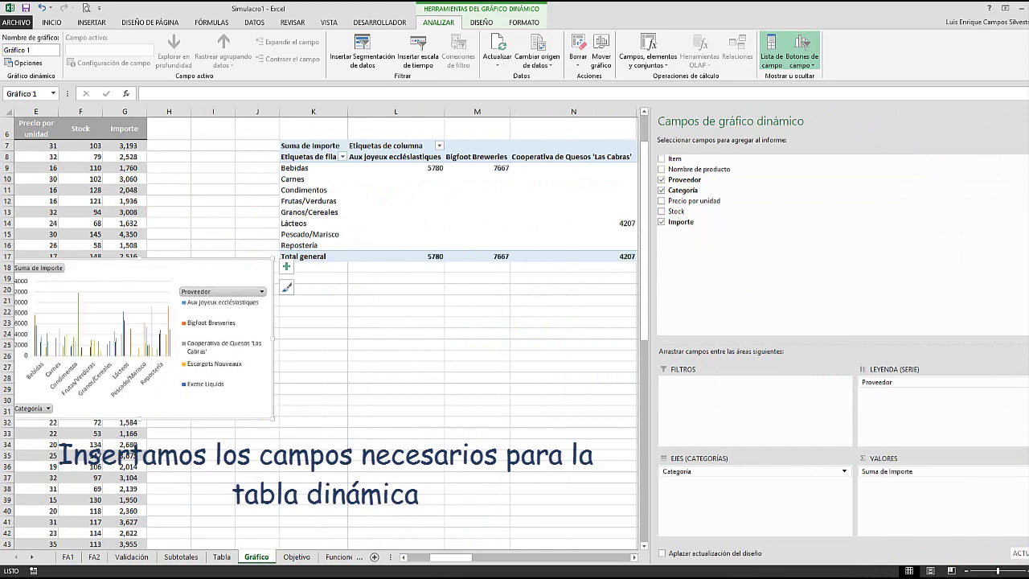
# Step: Summarize the Importe value field by its maximum (Máx.) instead of the sum
pyautogui.click(892, 471)
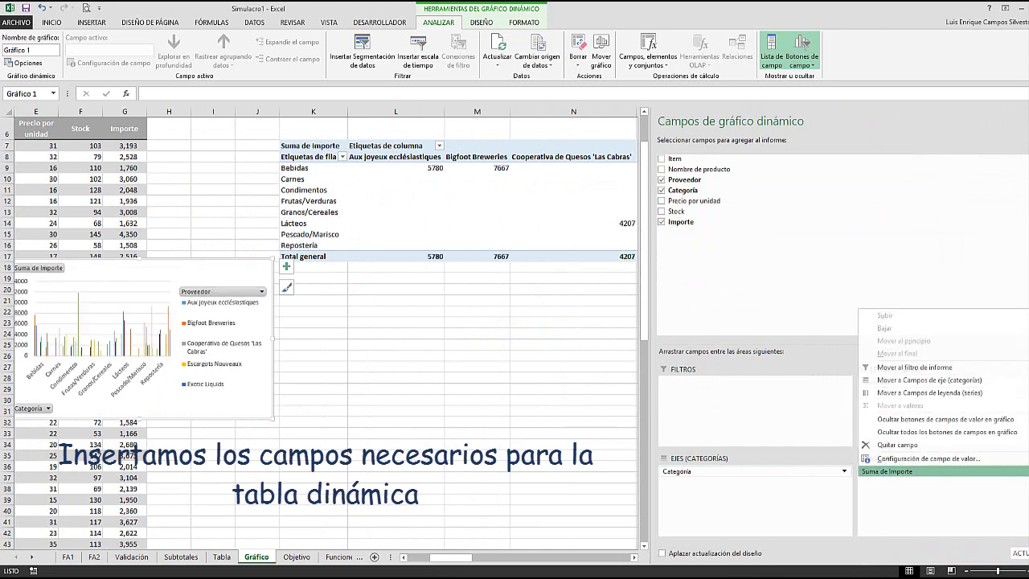
pyautogui.click(937, 459)
pyautogui.click(450, 301)
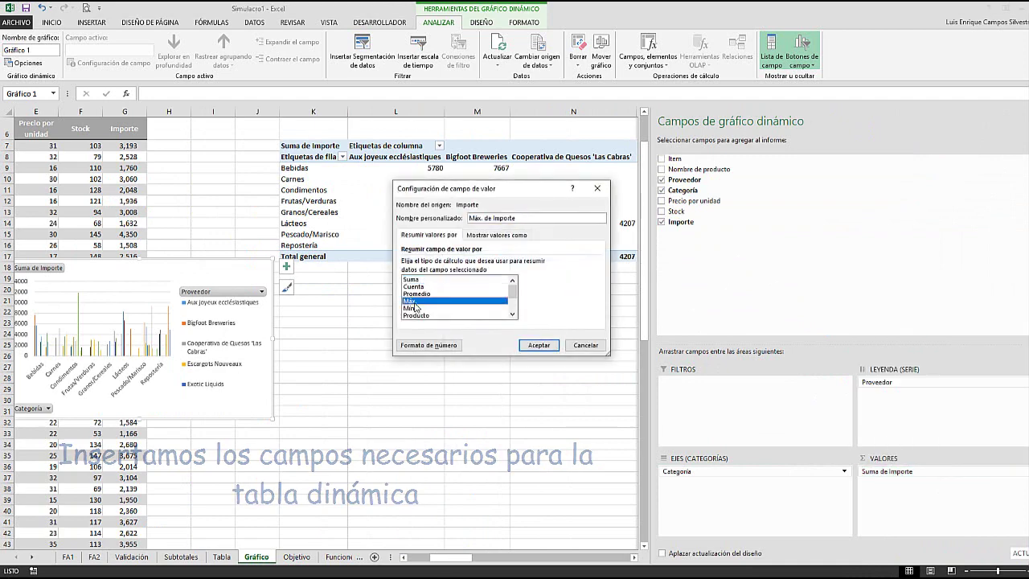
pyautogui.click(537, 345)
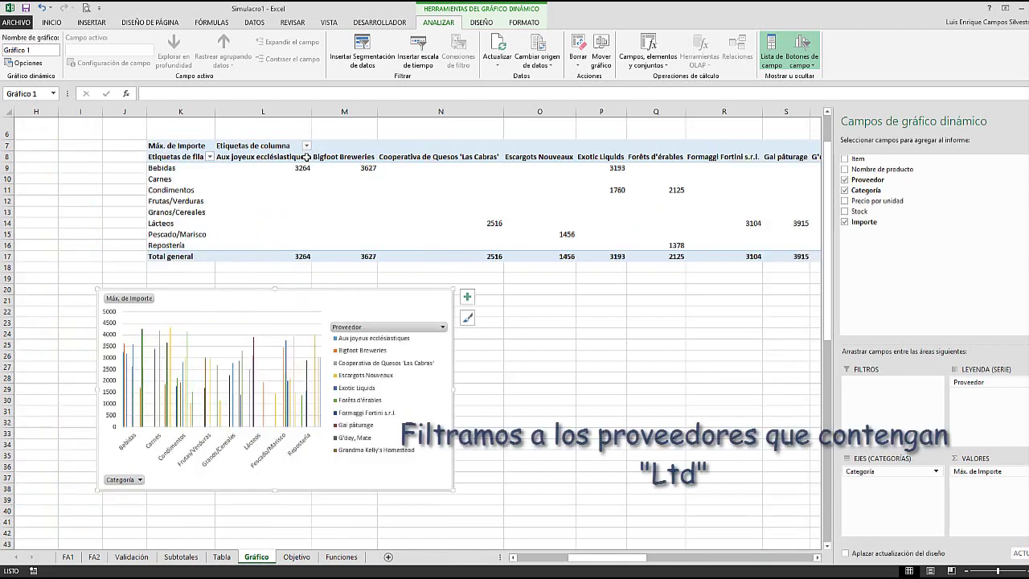
# Step: Filter the Proveedor column labels to suppliers whose name contains "Ltd"
pyautogui.click(307, 146)
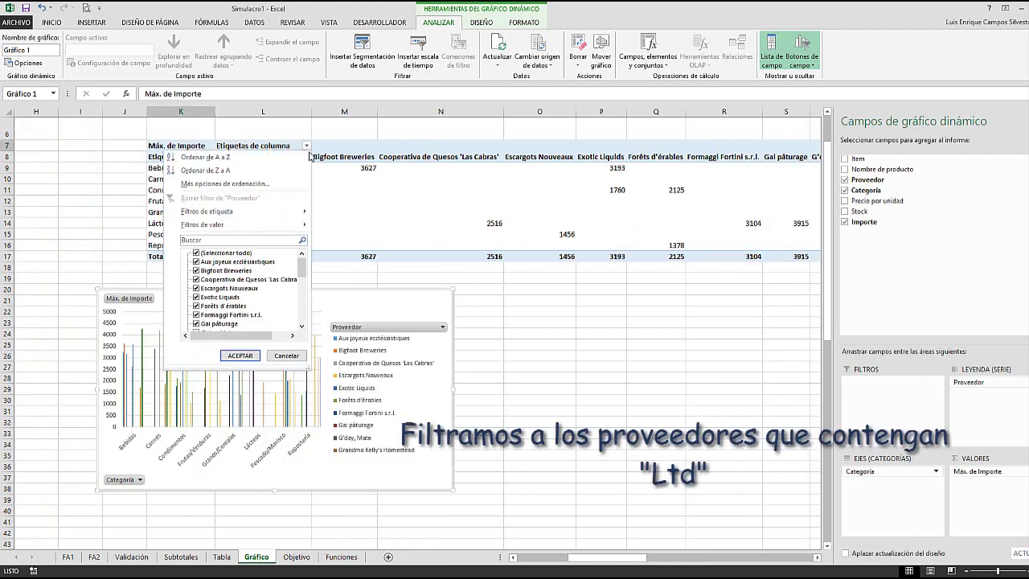
pyautogui.moveTo(241, 212)
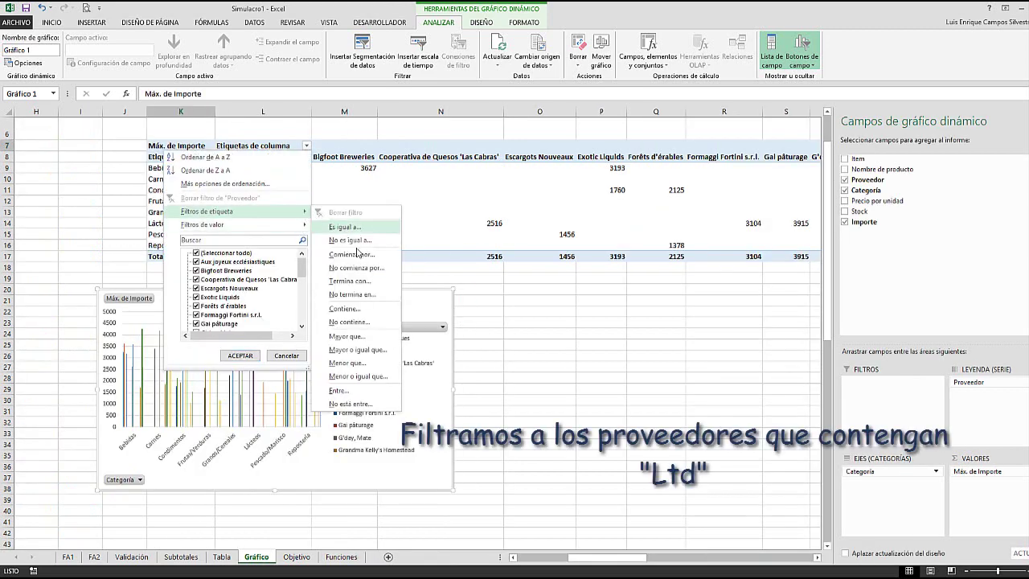
pyautogui.click(362, 310)
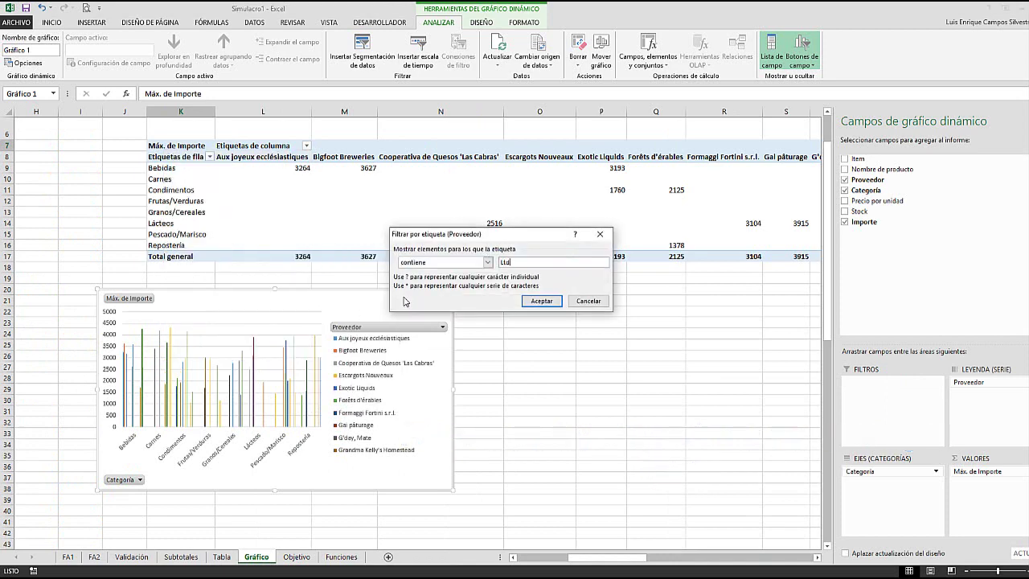
pyautogui.click(536, 301)
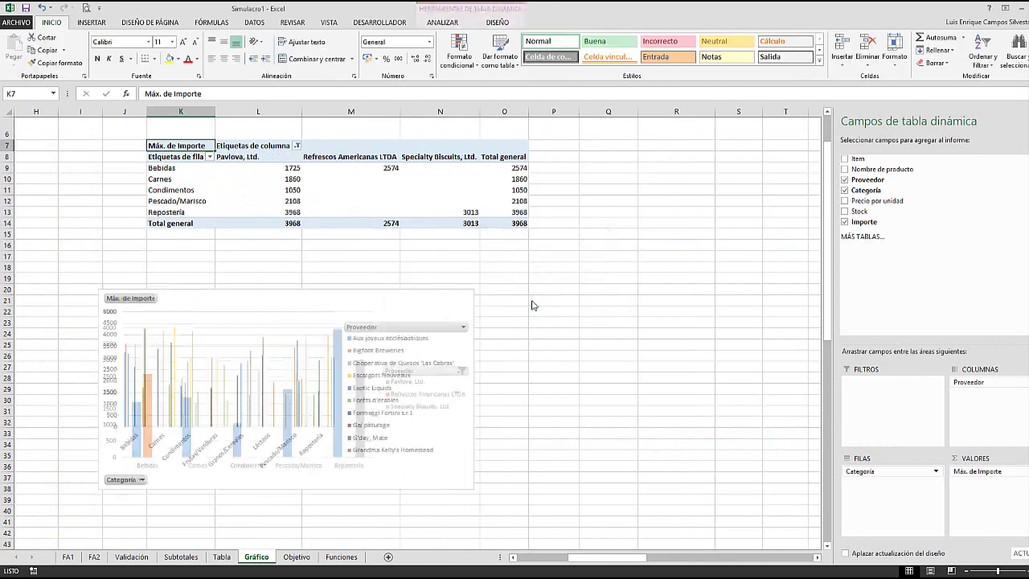
# Step: Change the pivot chart's type to Columnas 3D, the variant with series arranged in depth
pyautogui.click(473, 311)
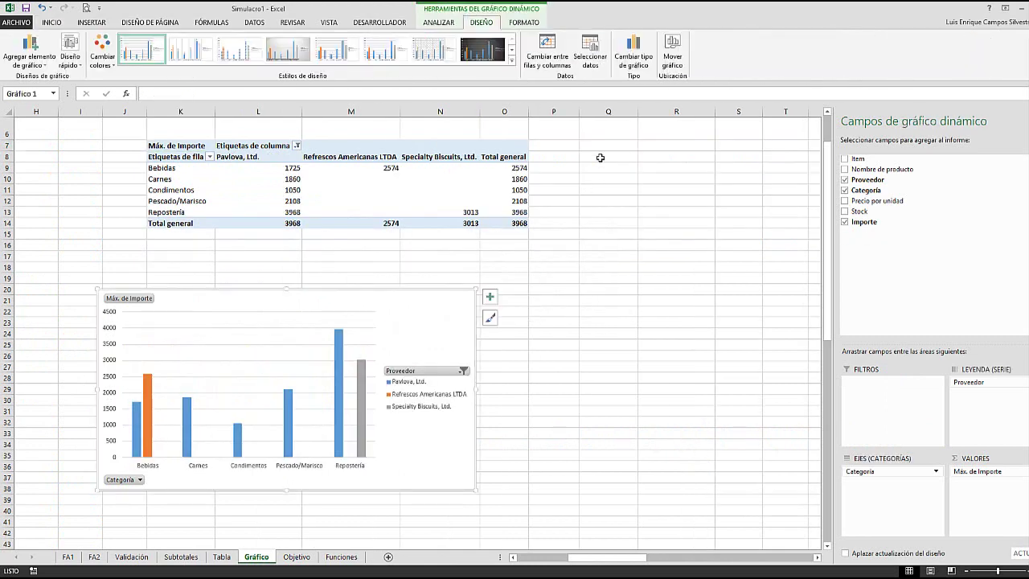
pyautogui.click(634, 52)
pyautogui.click(659, 177)
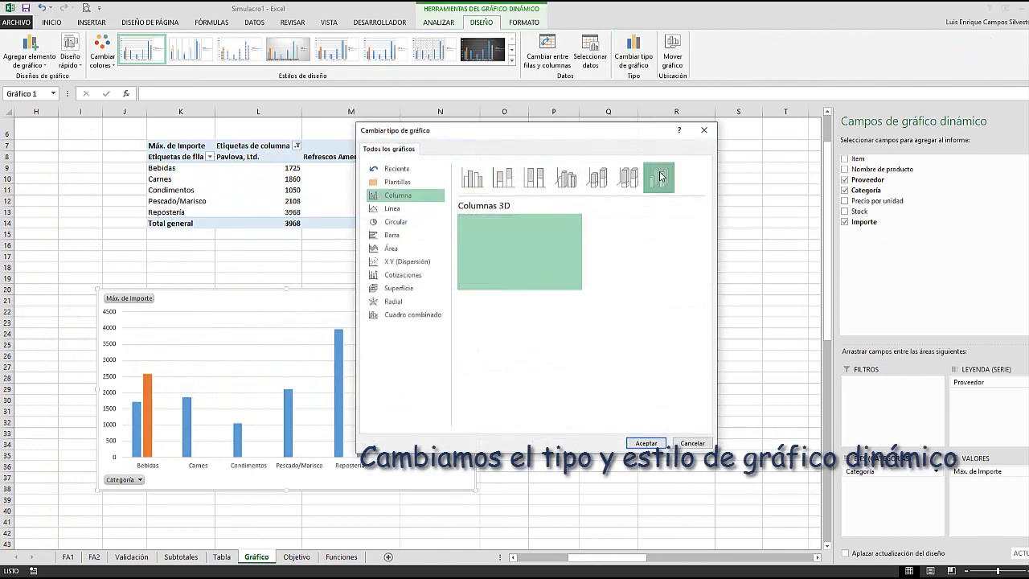
pyautogui.click(647, 443)
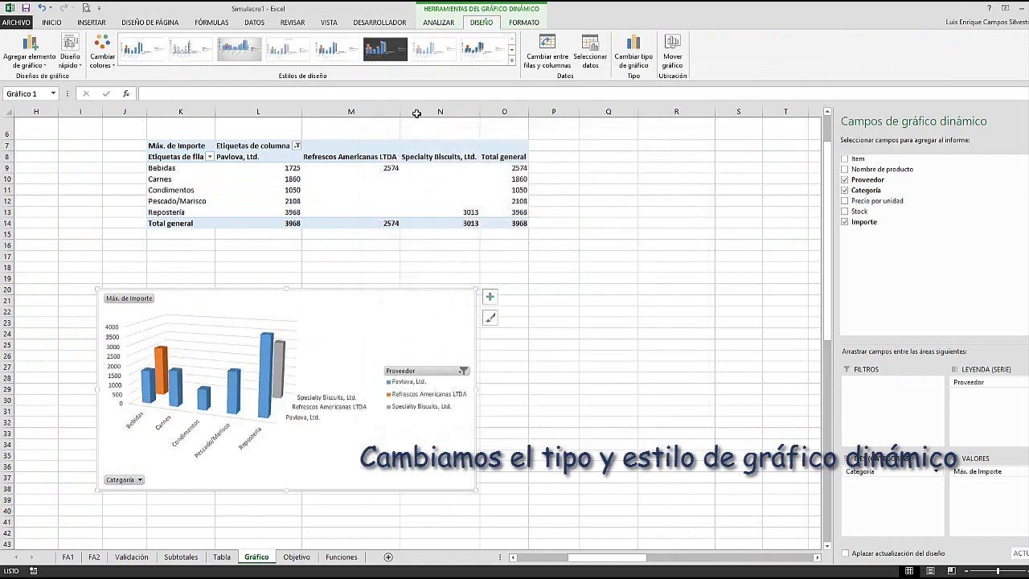
# Step: Apply the dark chart style and the quick layout that has a chart title and a legend below the plot
pyautogui.click(386, 51)
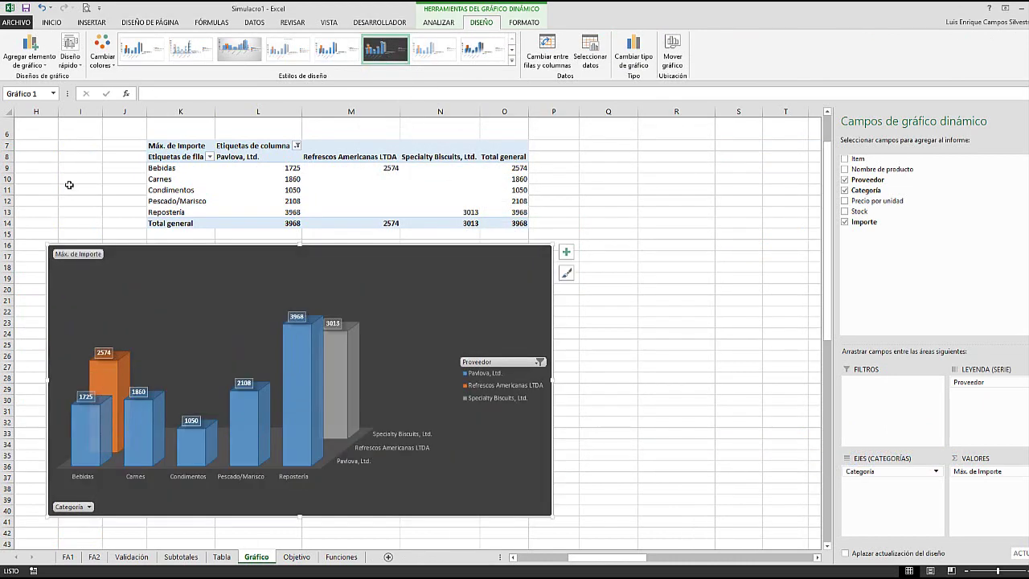
pyautogui.click(70, 56)
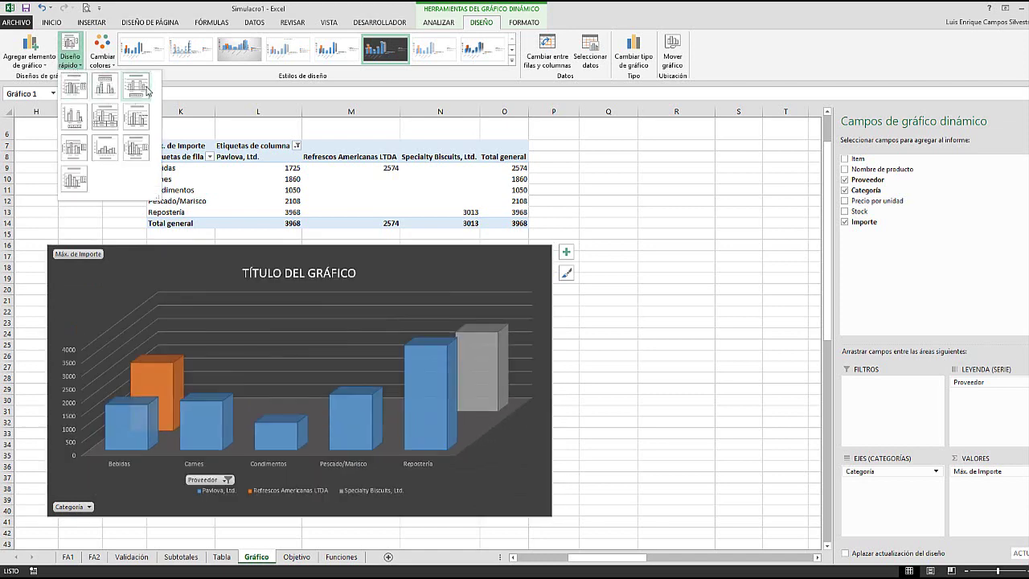
pyautogui.click(147, 91)
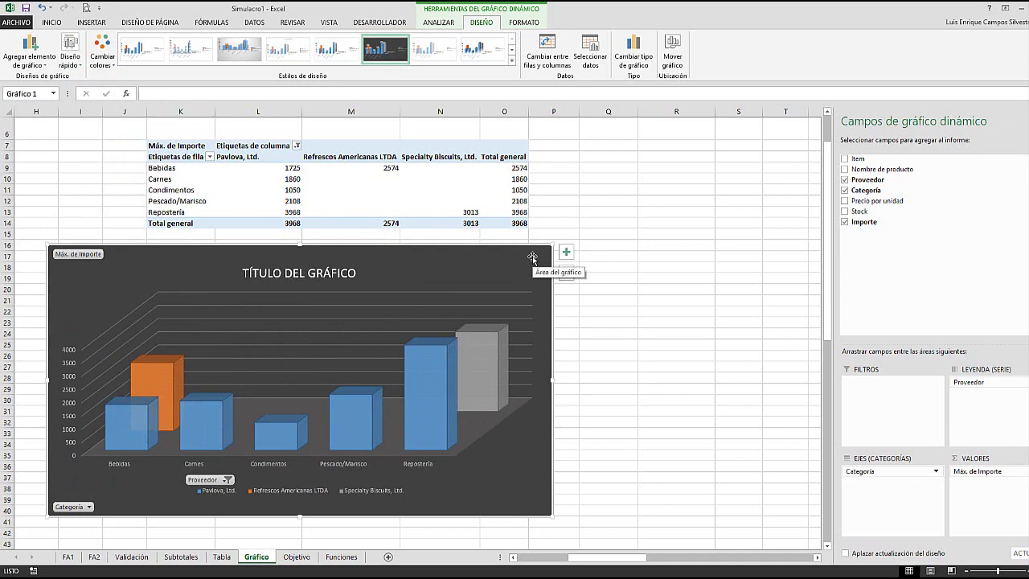
# Step: Replace the chart's placeholder title with "MÁXIMO IMPORTE POR PROVEEDOR Y CATEGORÍA"
pyautogui.press('Down')
pyautogui.hotkey('ctrl', '1')
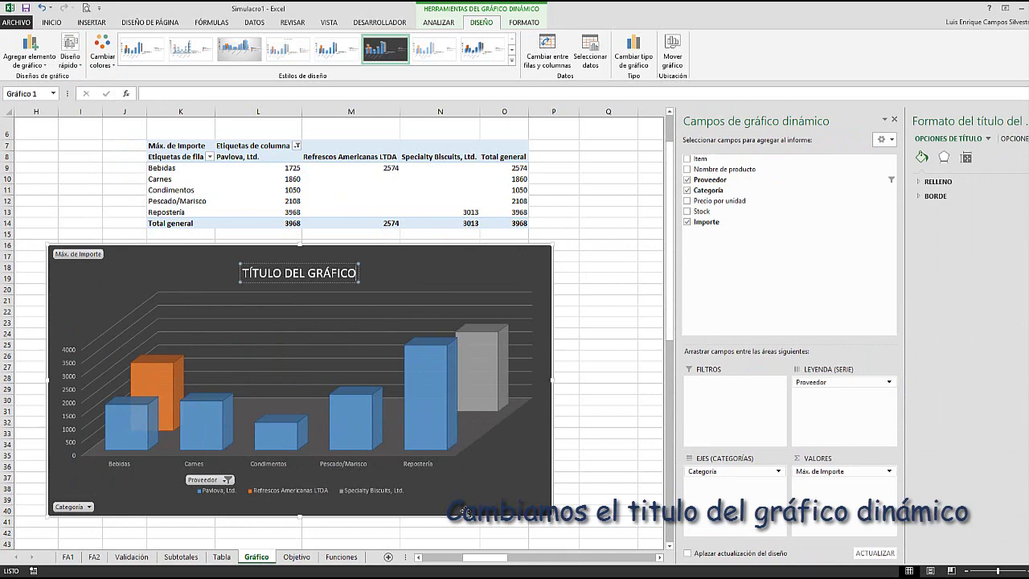
pyautogui.press('BackSpace')
pyautogui.press('BackSpace')
pyautogui.press('BackSpace')
pyautogui.press('BackSpace')
pyautogui.press('BackSpace')
pyautogui.press('BackSpace')
pyautogui.press('BackSpace')
pyautogui.press('BackSpace')
pyautogui.press('BackSpace')
pyautogui.press('BackSpace')
pyautogui.press('BackSpace')
pyautogui.press('BackSpace')
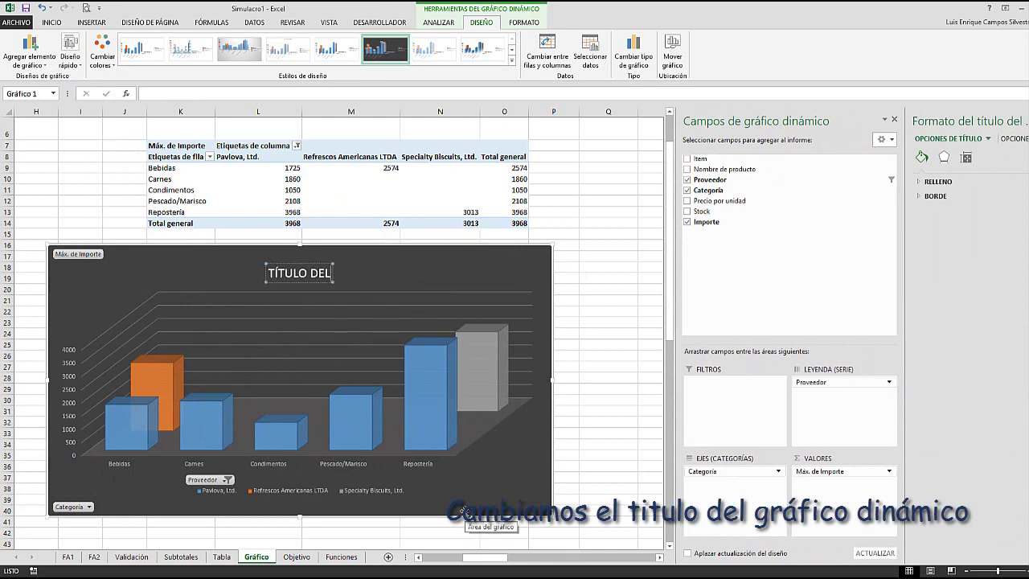
pyautogui.press('BackSpace')
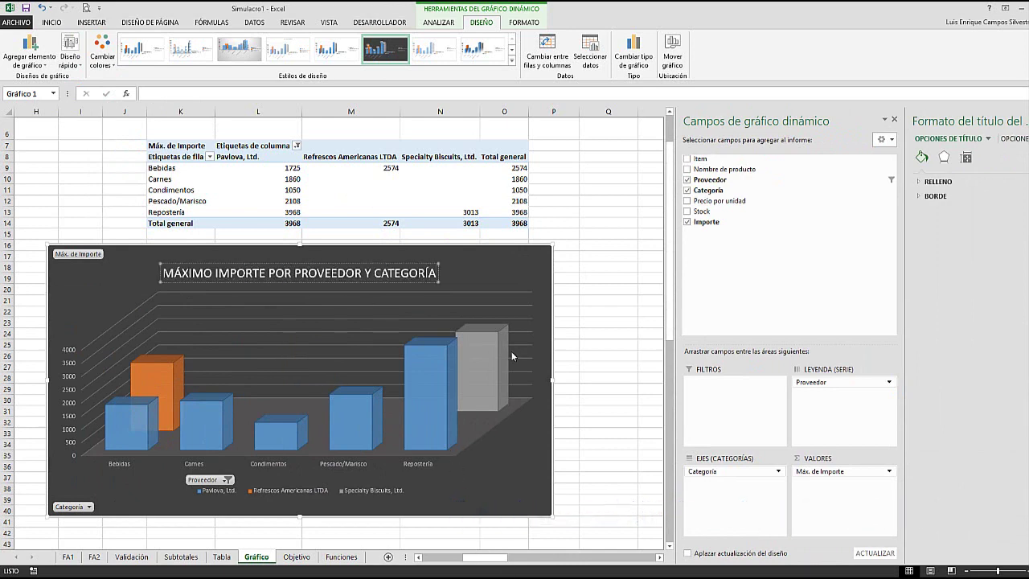
pyautogui.click(551, 273)
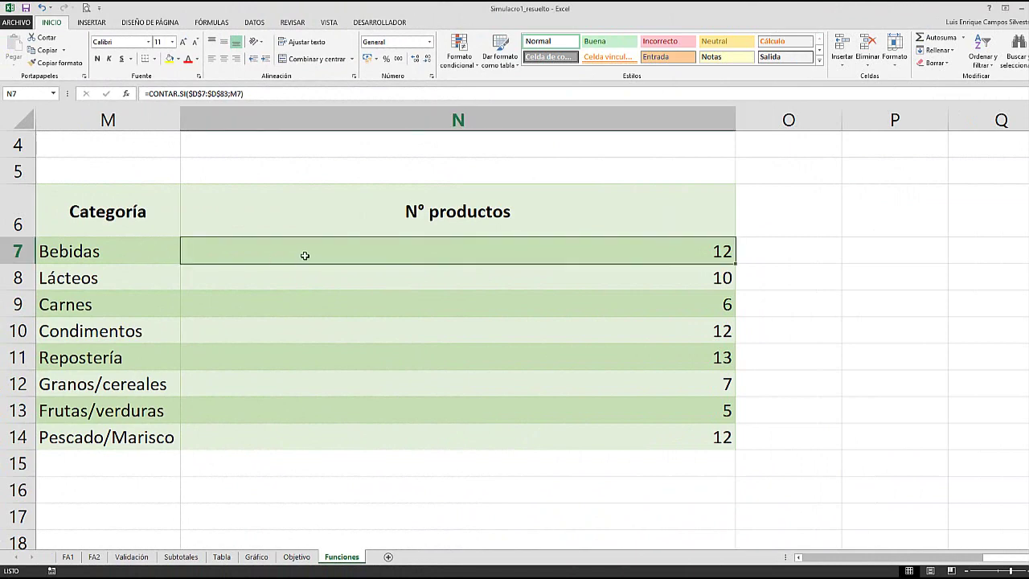
# Step: Examine the CONTAR.SI formulas in cells N7 to N11 of the N° productos column on the Funciones sheet
pyautogui.doubleClick(305, 255)
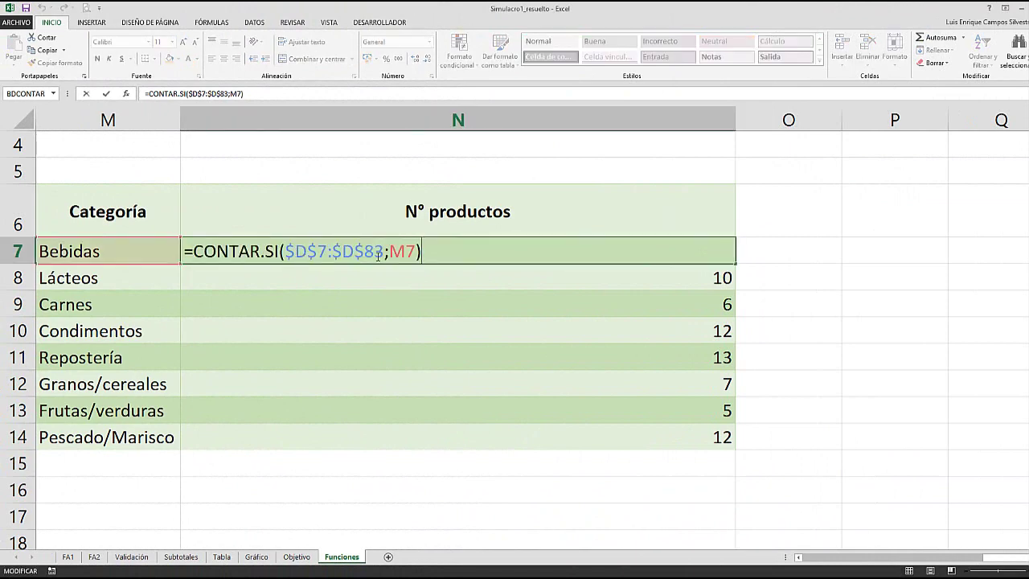
pyautogui.click(335, 251)
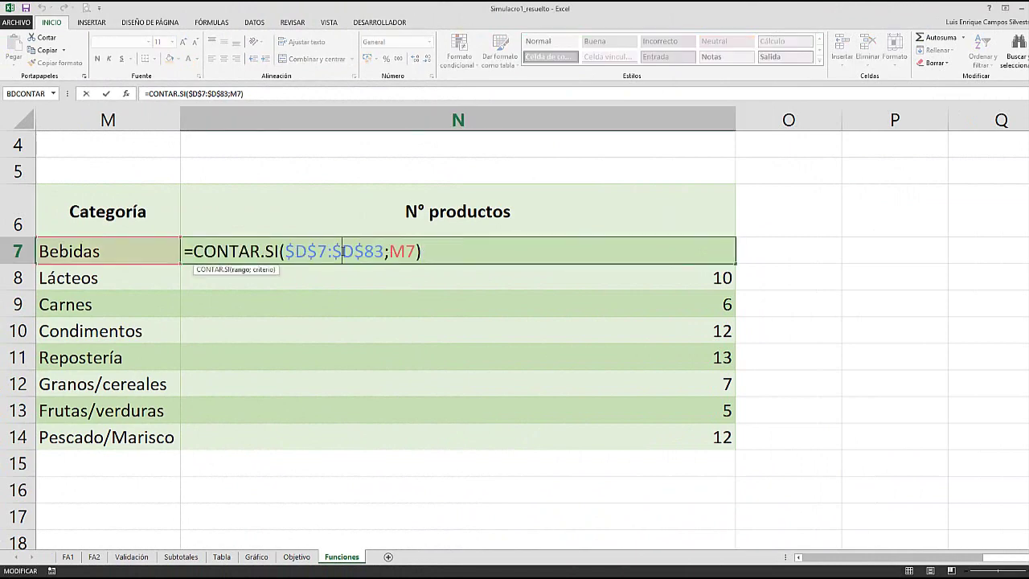
pyautogui.click(439, 256)
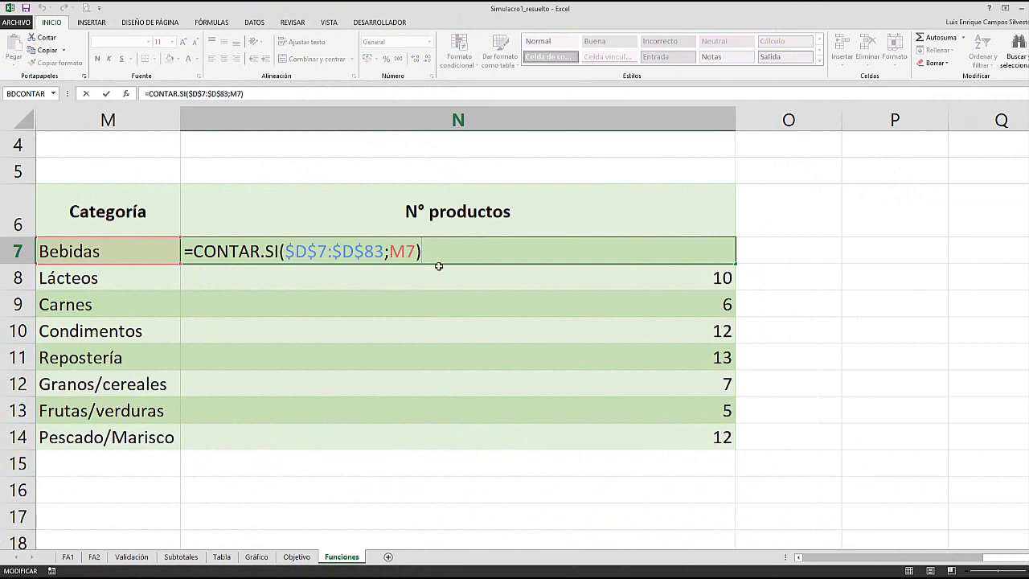
pyautogui.click(436, 273)
pyautogui.doubleClick(436, 274)
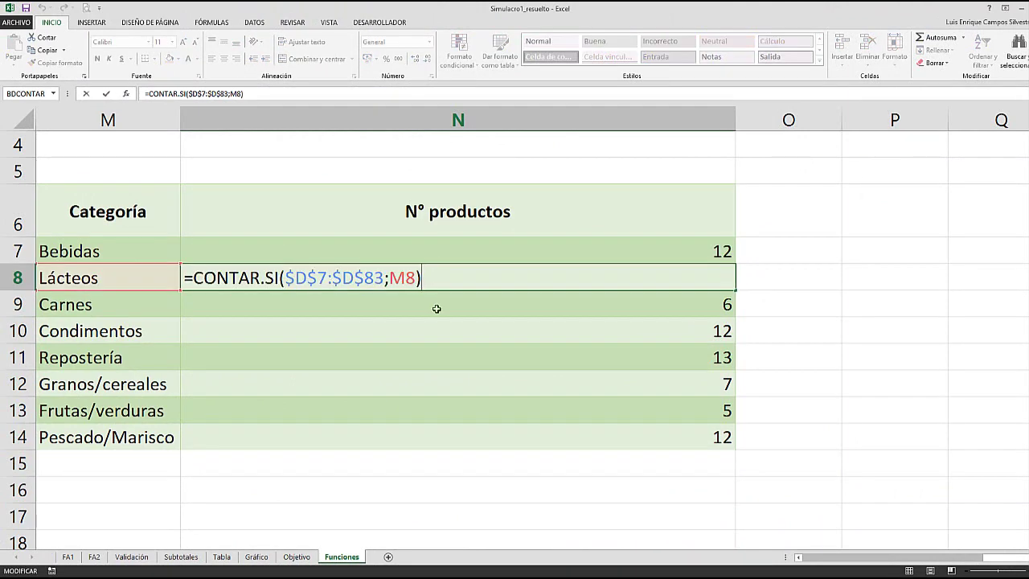
pyautogui.click(435, 308)
pyautogui.doubleClick(434, 311)
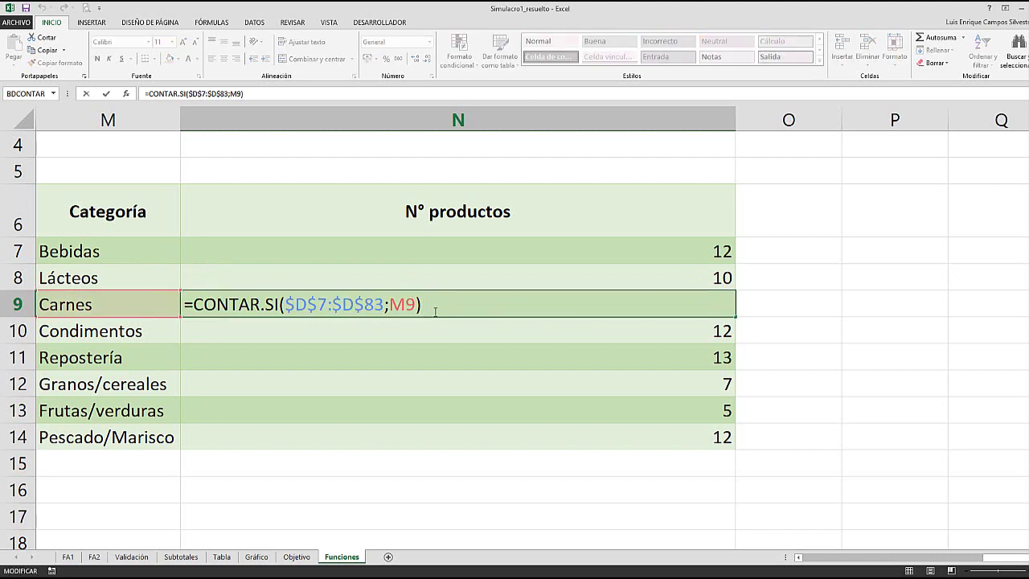
pyautogui.press('Escape')
pyautogui.click(427, 328)
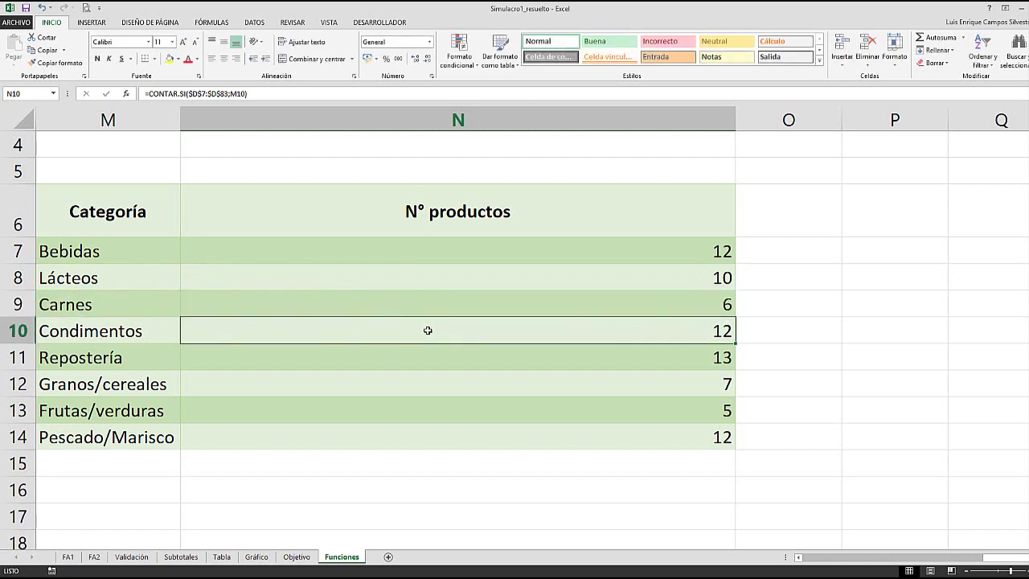
pyautogui.doubleClick(428, 330)
pyautogui.press('Escape')
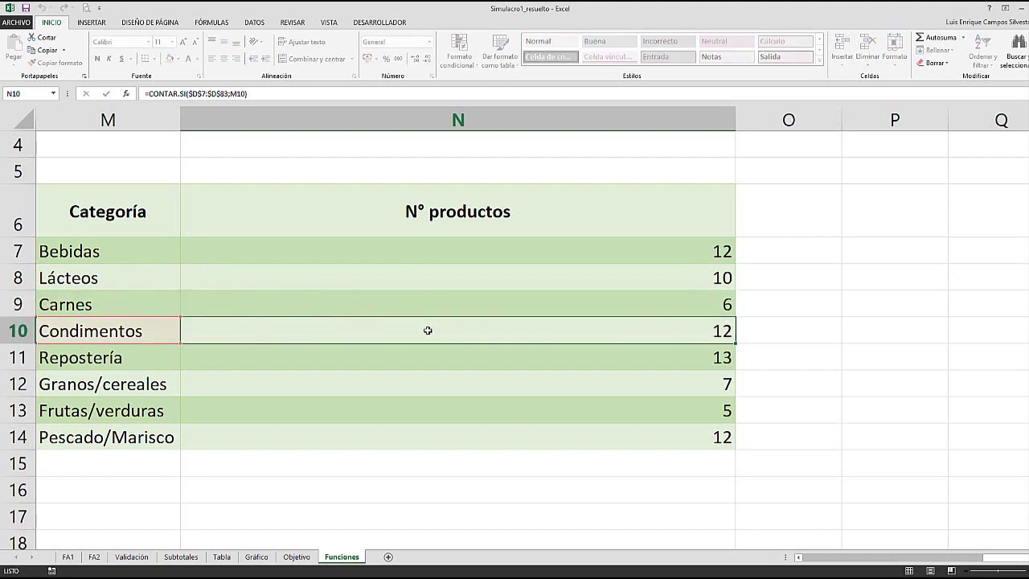
pyautogui.click(429, 354)
pyautogui.doubleClick(430, 356)
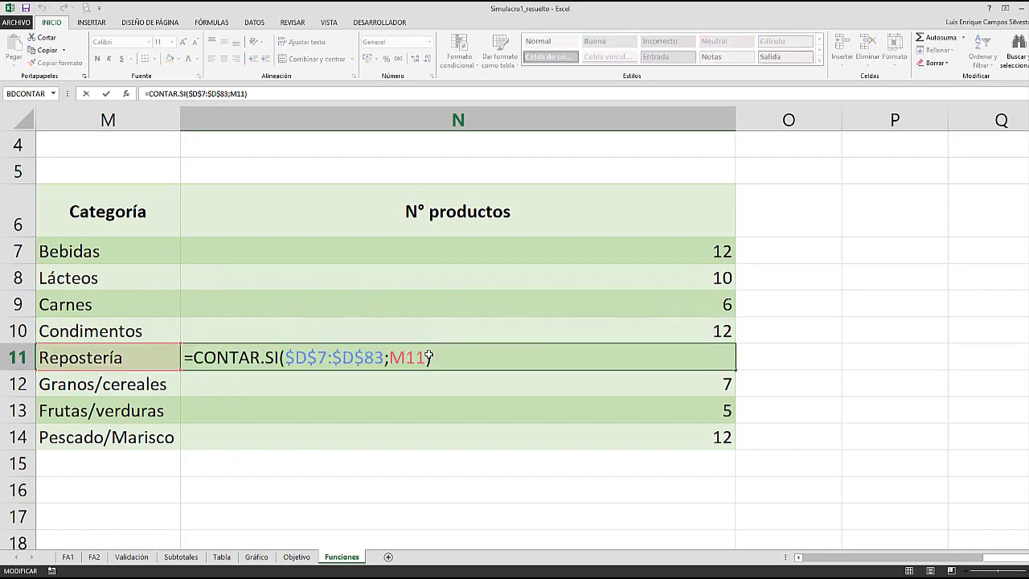
pyautogui.press('Escape')
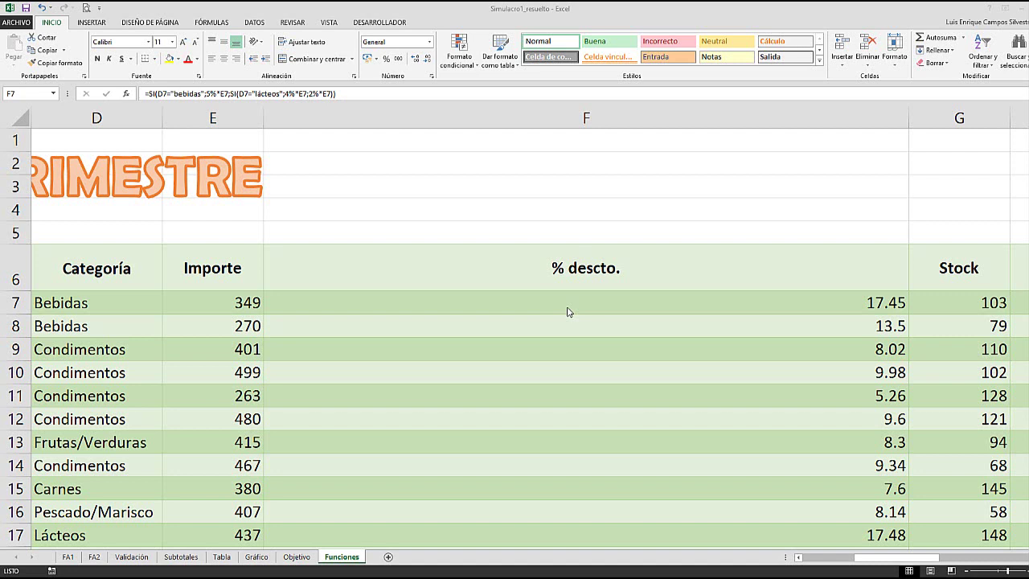
# Step: Examine the nested SI formula for % descto. in F7 and the SI with Y formula for Solicitar pedido in H7
pyautogui.click(567, 307)
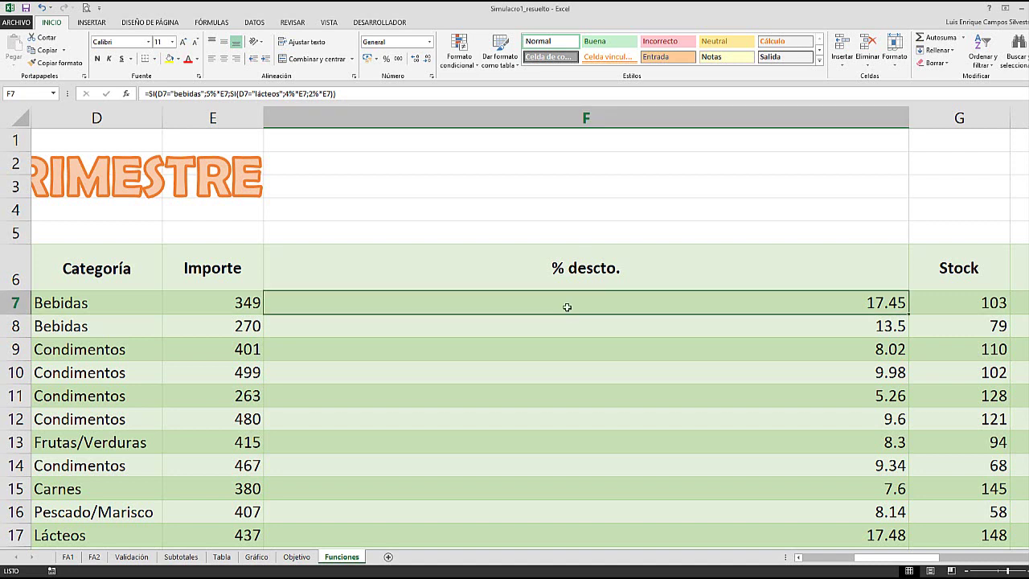
pyautogui.doubleClick(567, 308)
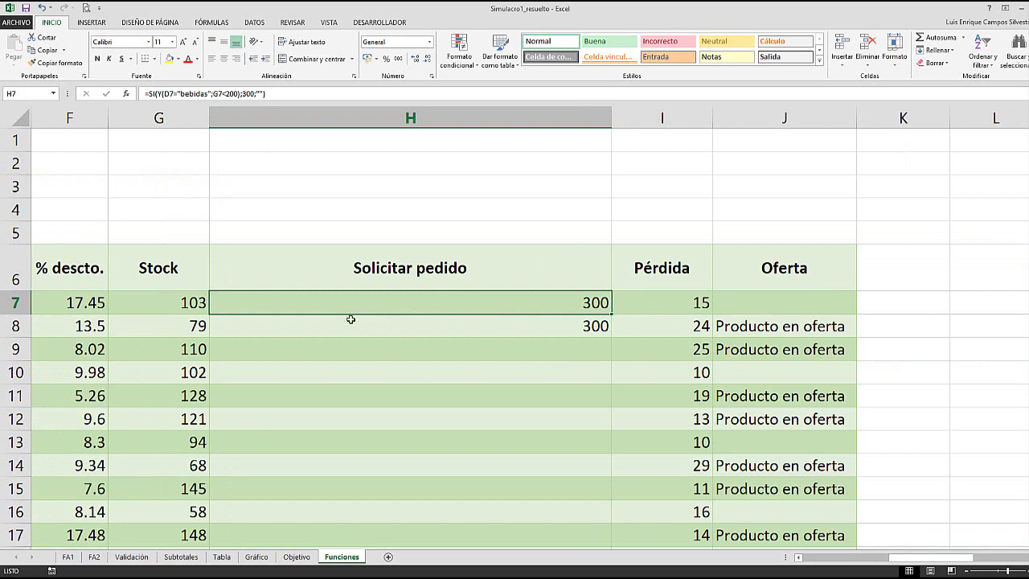
pyautogui.press('F2')
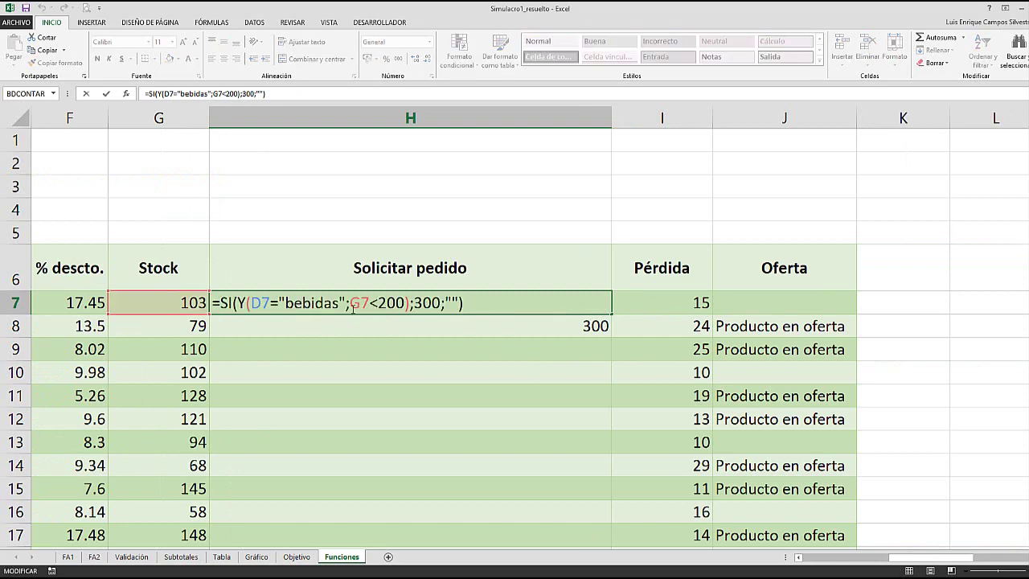